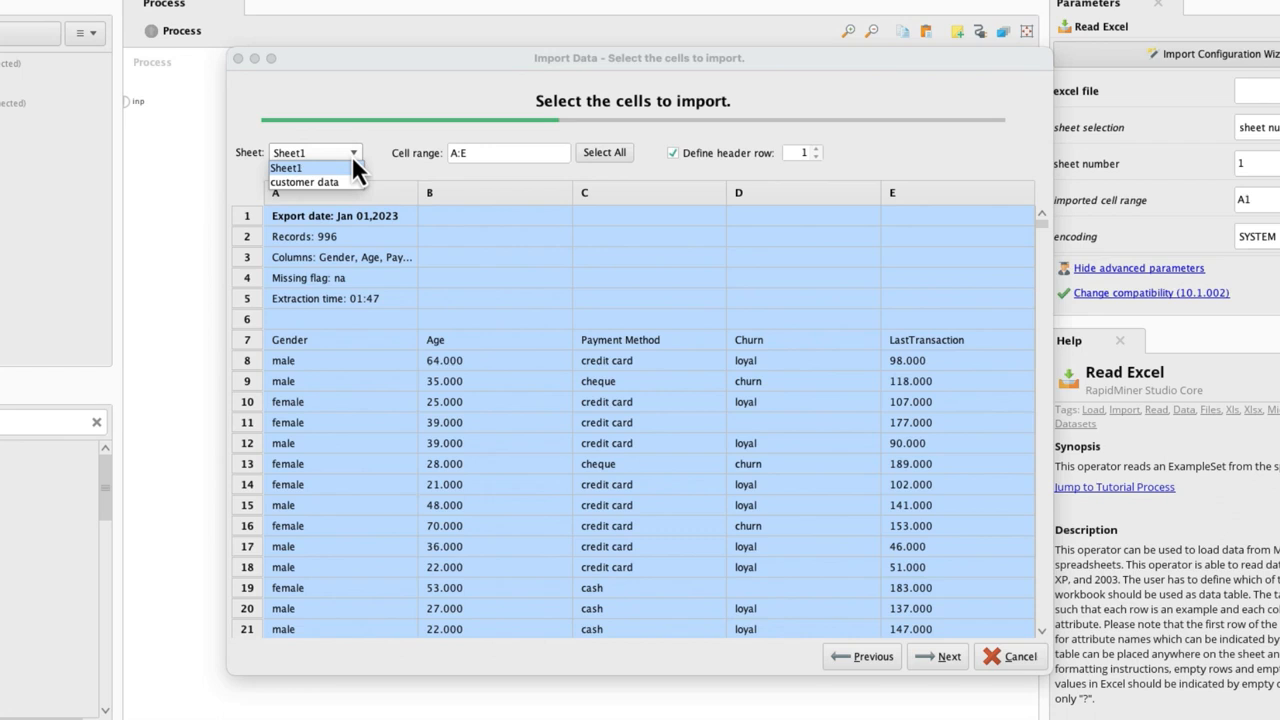
Restrict the Sheet1 import to cell range A7:E and set the header row to 7
left_click(352, 160)
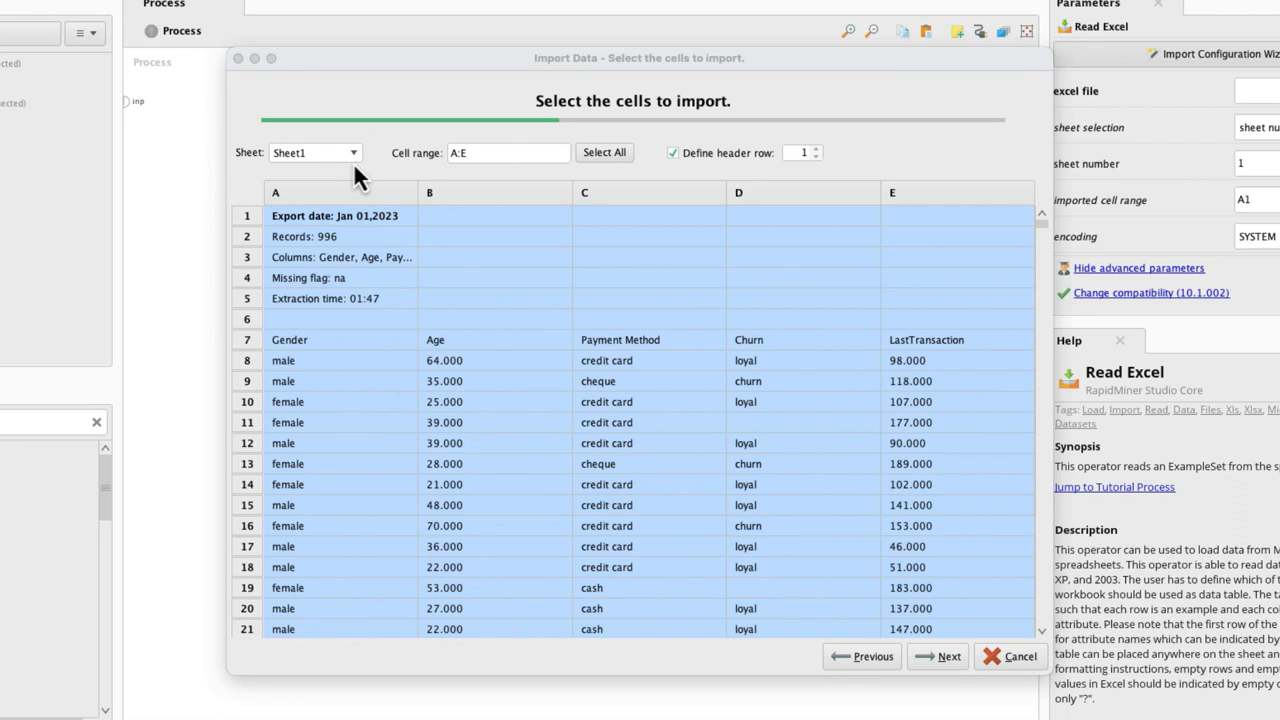
left_click(456, 155)
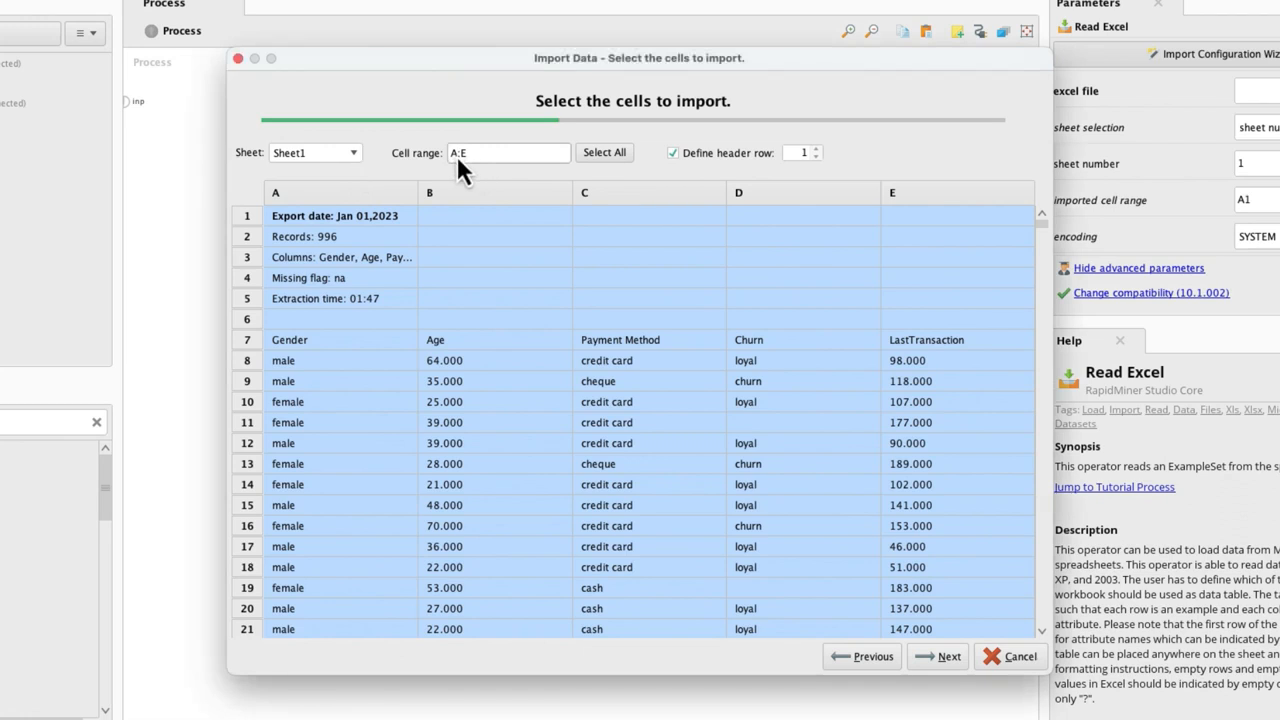
type("7")
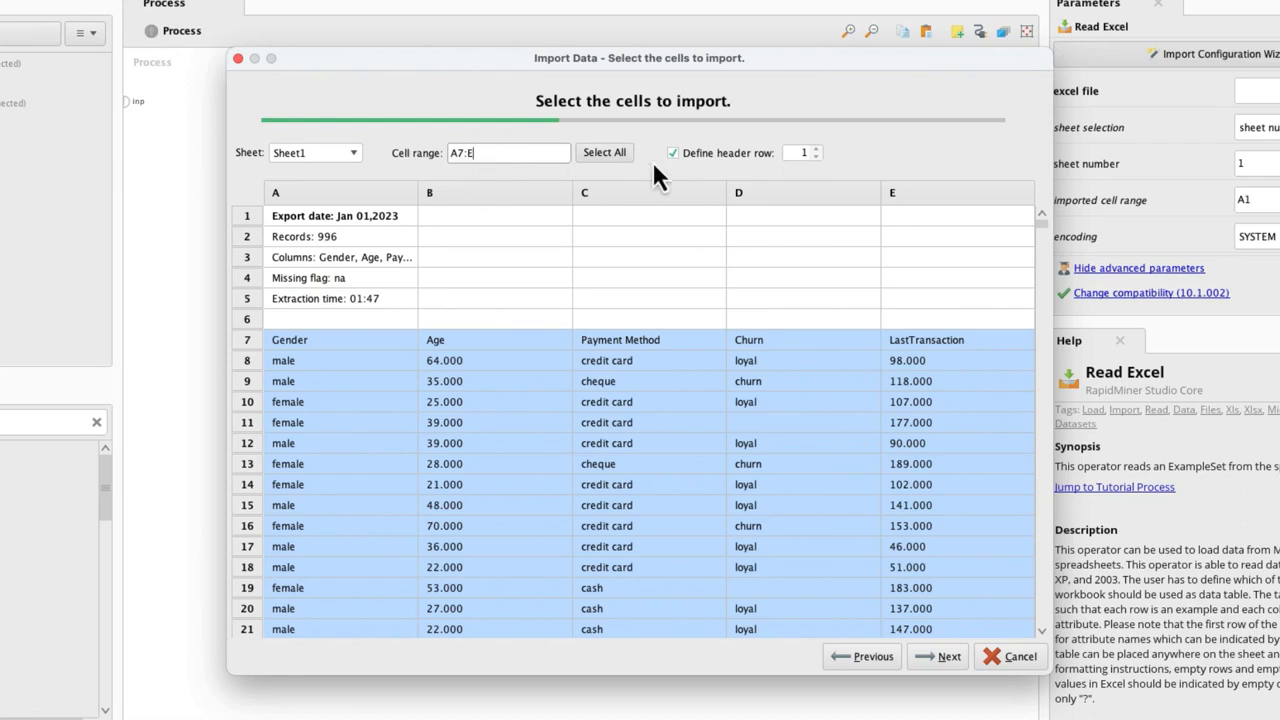
left_click(818, 150)
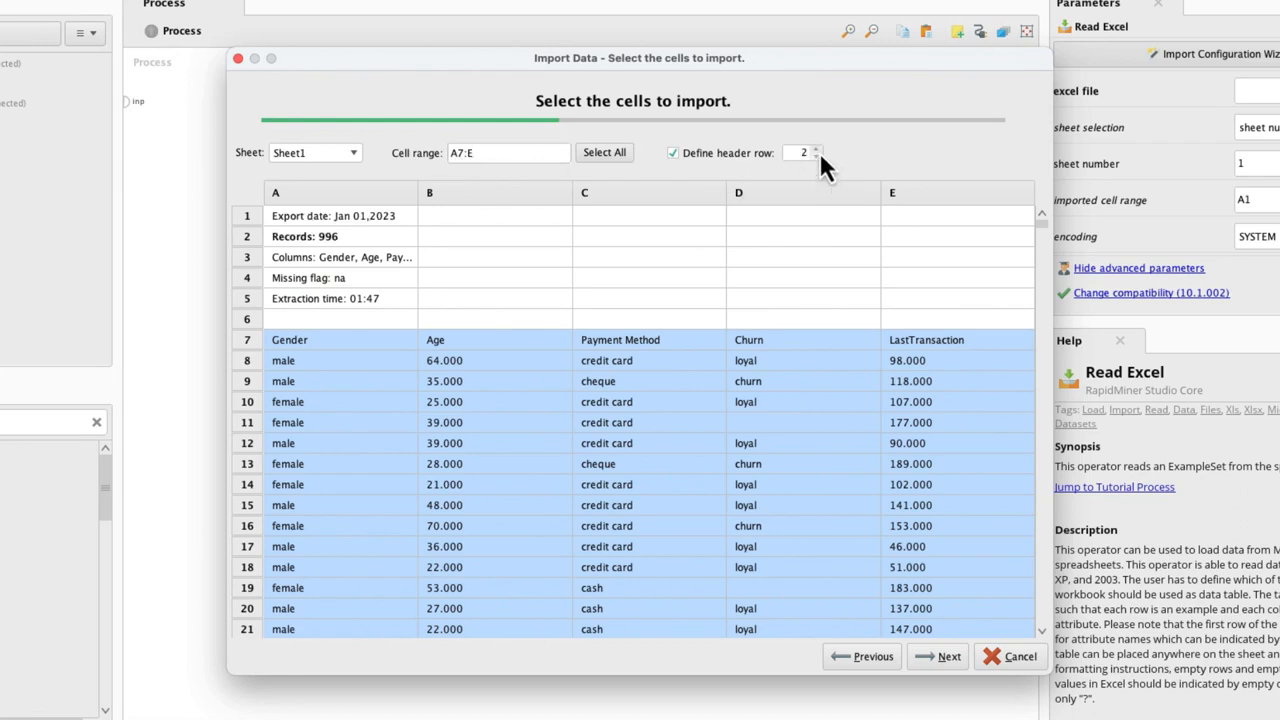
left_click(818, 150)
left_click(818, 150)
left_click(818, 150)
left_click(818, 150)
left_click(818, 150)
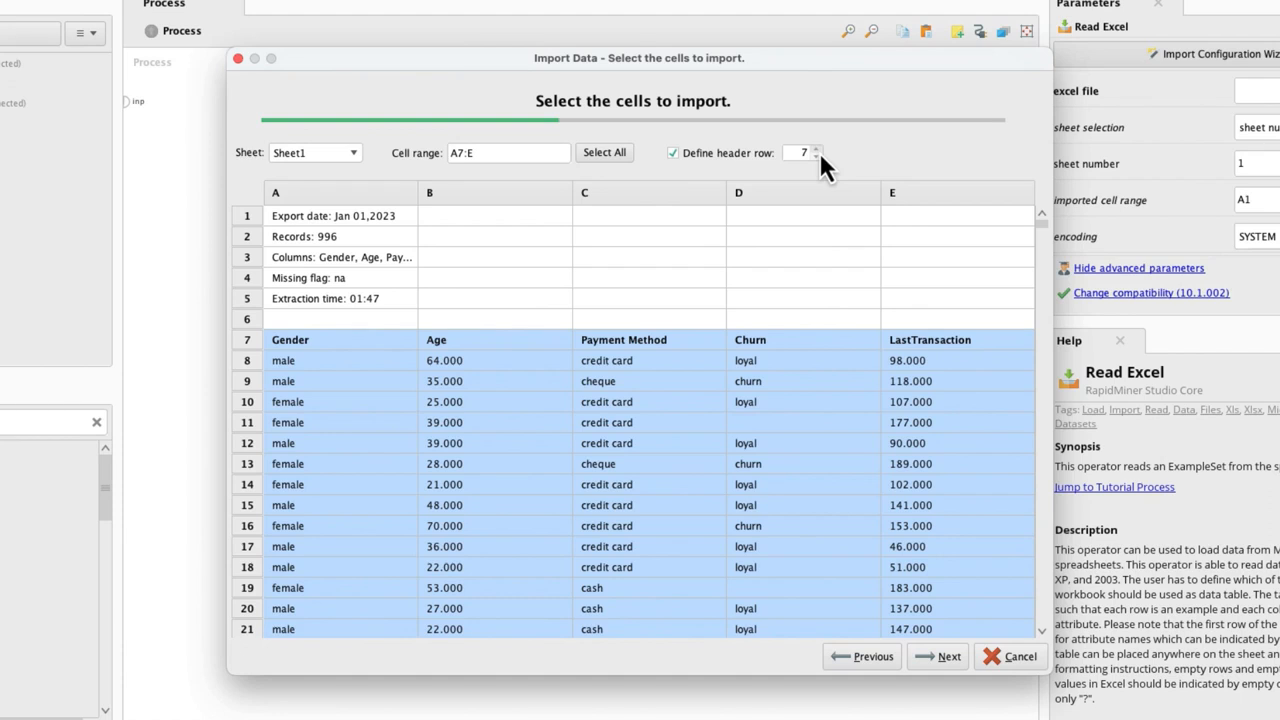
Choose the "customer data" sheet for import and proceed to the column formatting stage
left_click(352, 155)
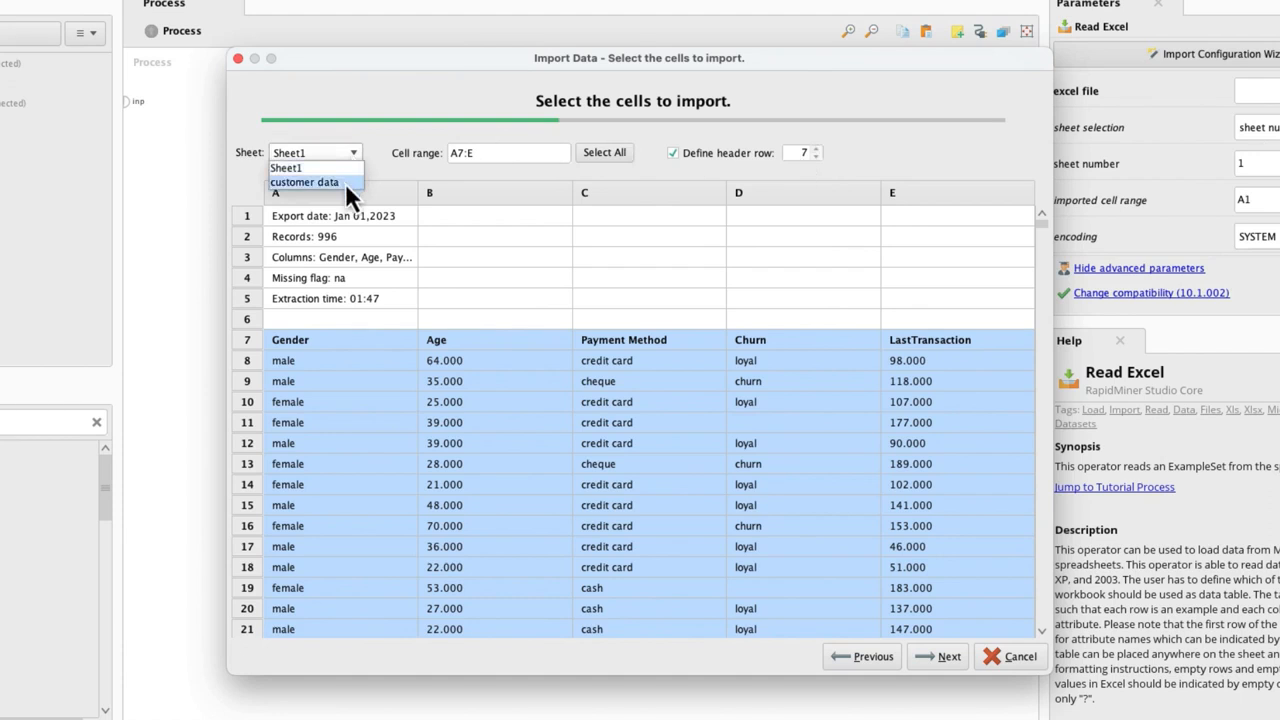
left_click(345, 183)
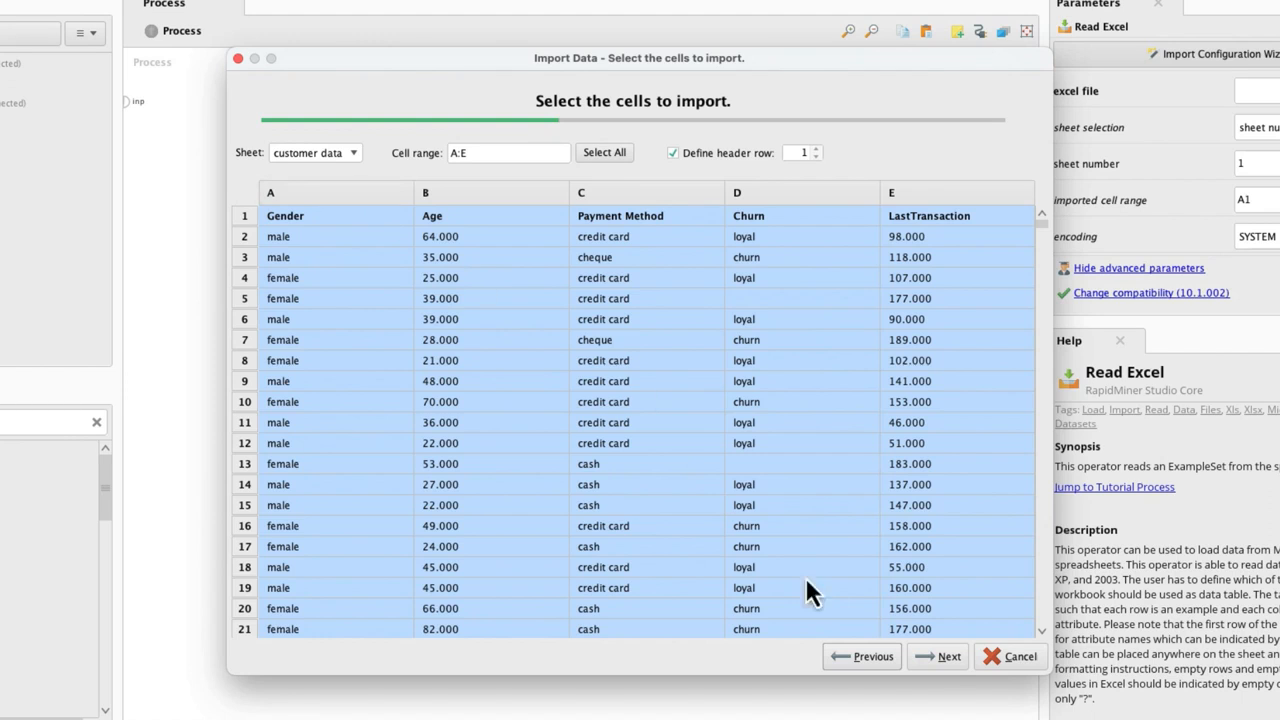
left_click(945, 660)
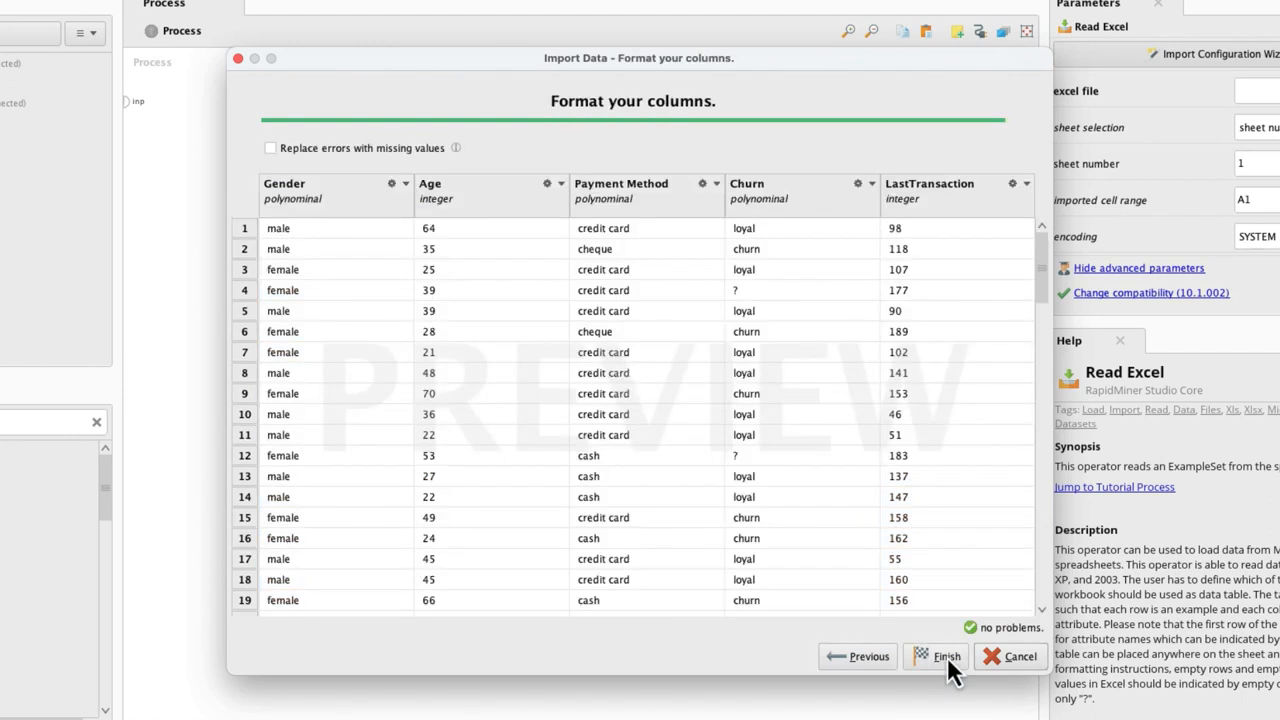
Assign the label role to the Churn column and finish the Excel import configuration
left_click(857, 185)
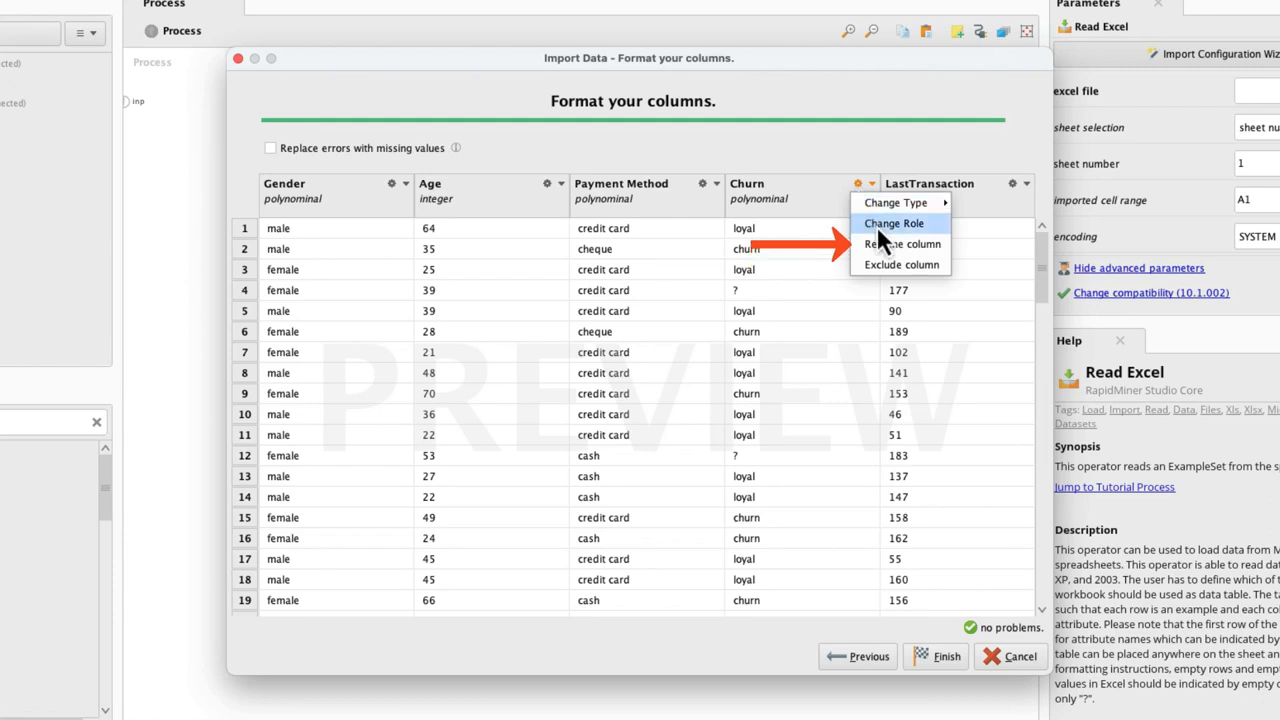
left_click(878, 226)
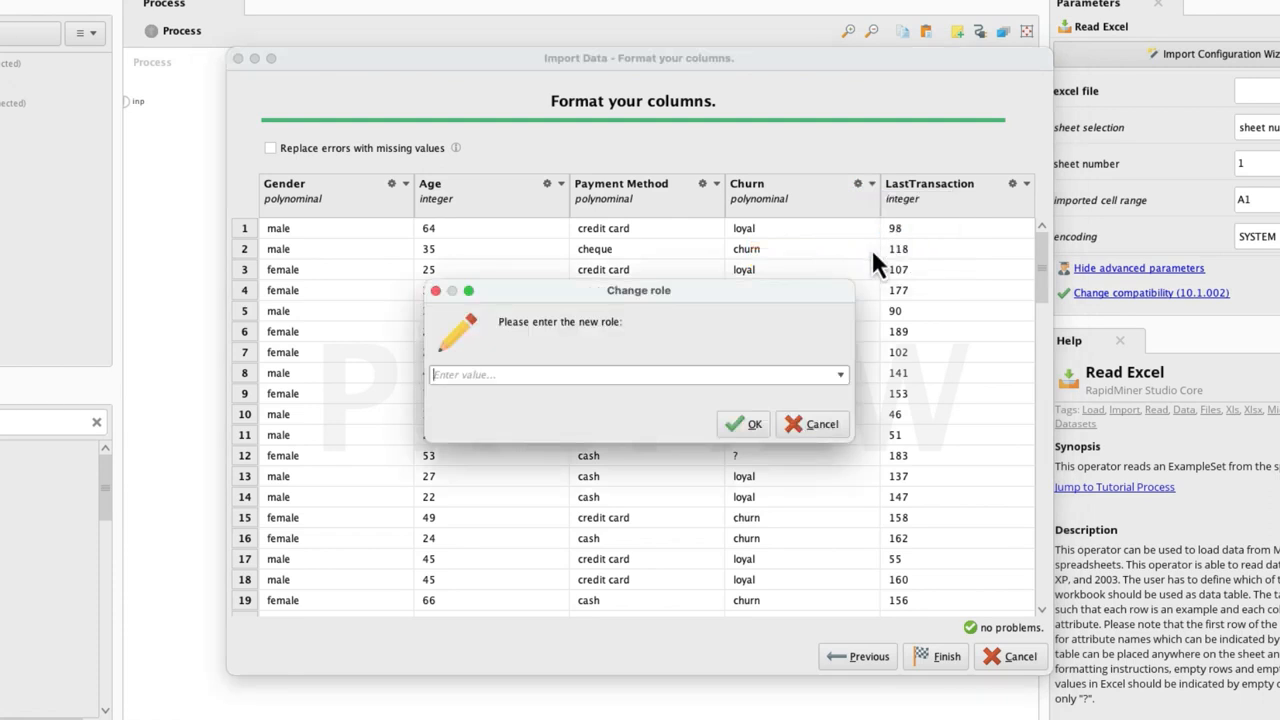
left_click(841, 374)
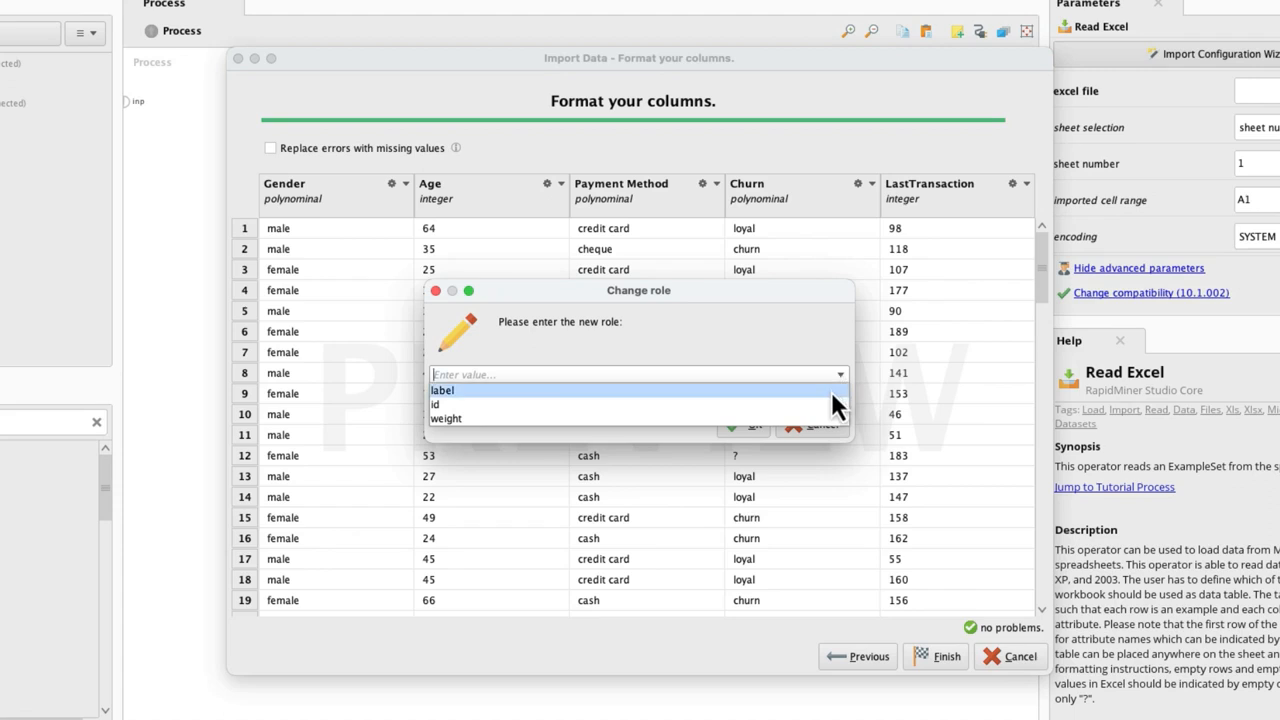
left_click(831, 391)
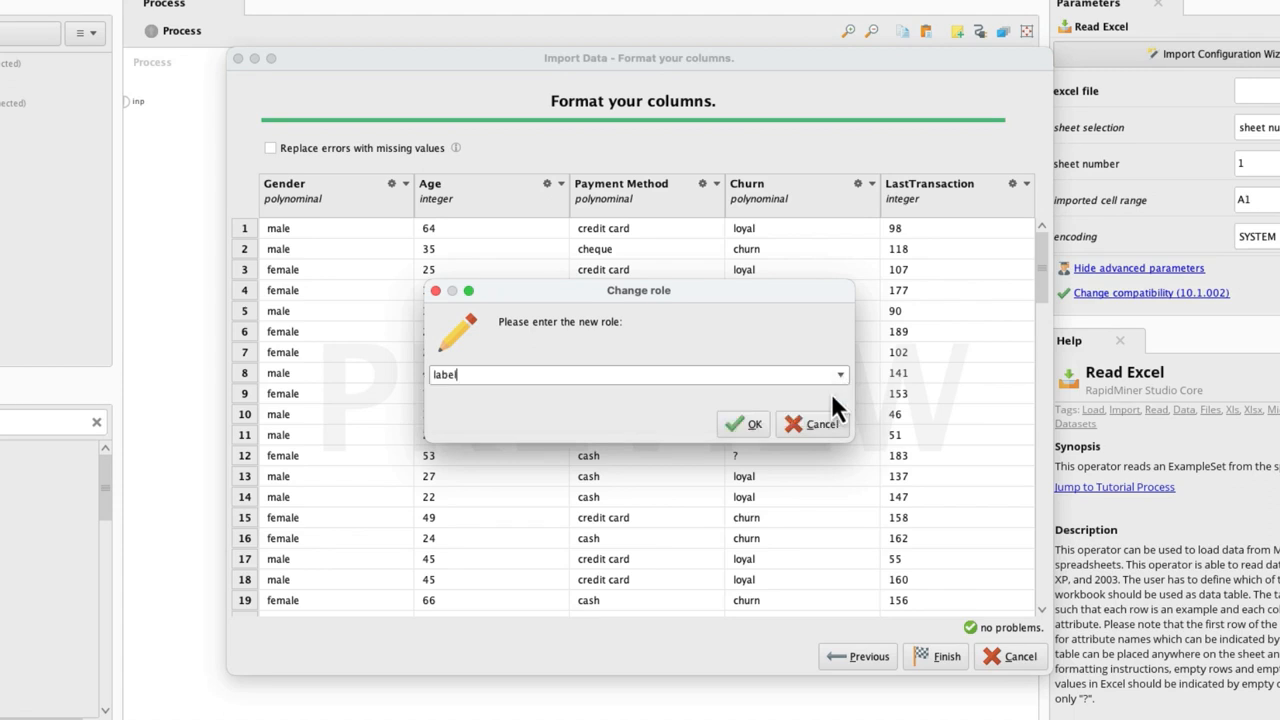
left_click(750, 424)
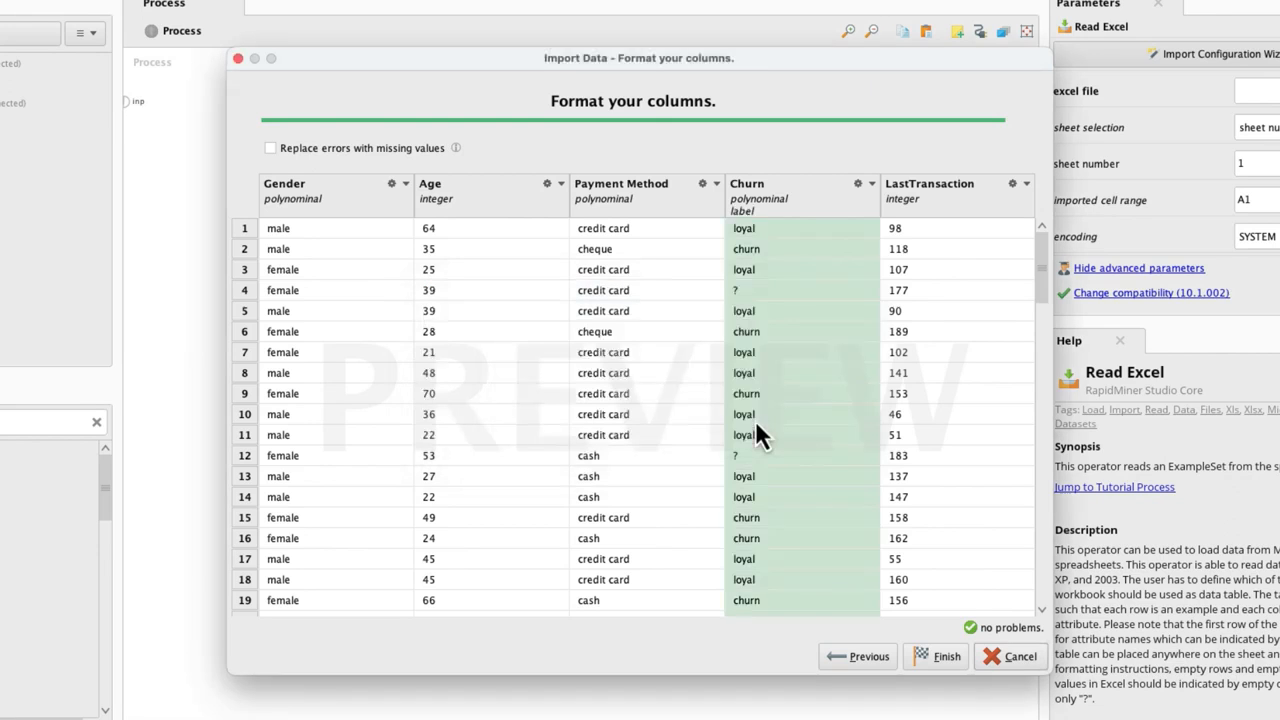
left_click(938, 660)
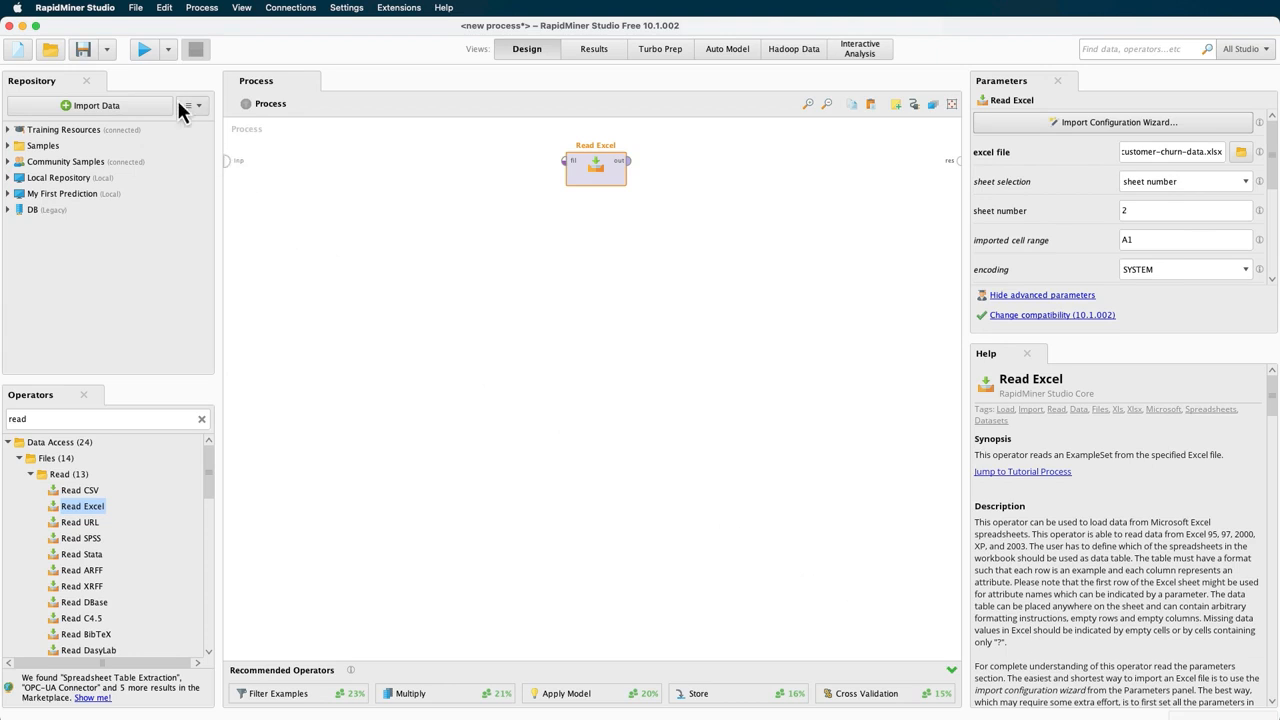
Connect the Read Excel output to the process result port and run the process
left_click(146, 57)
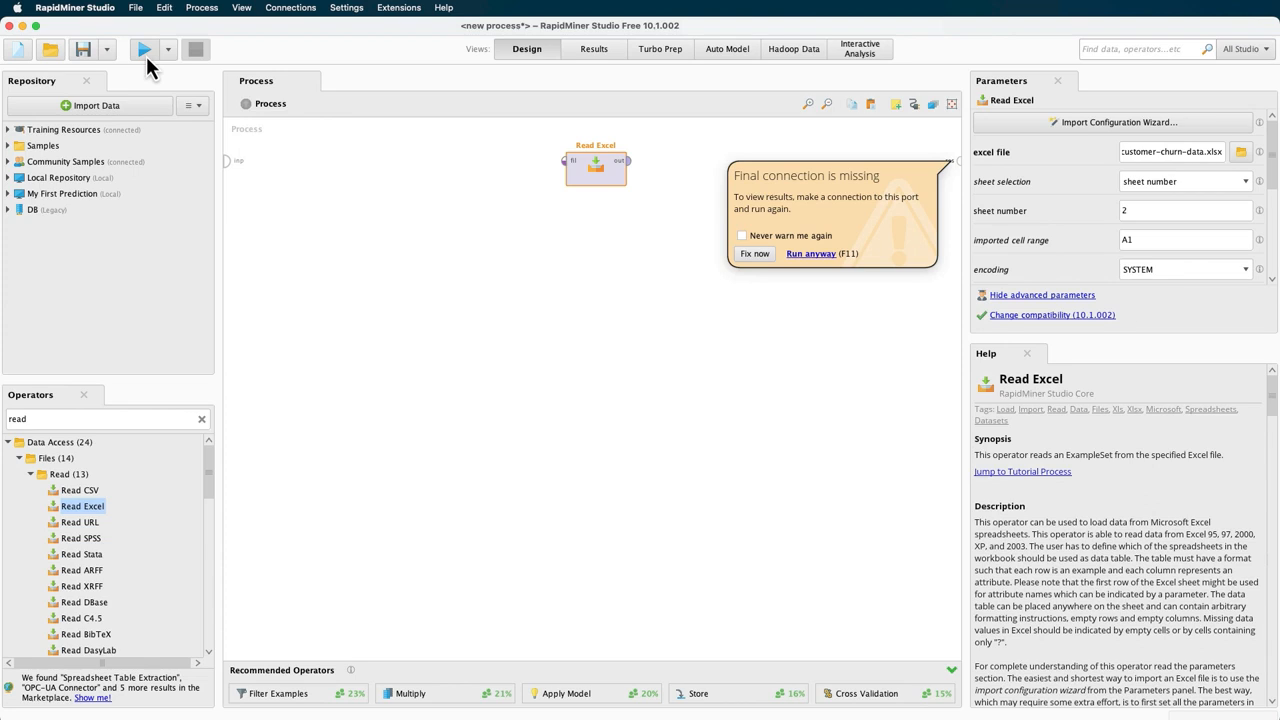
left_click(629, 164)
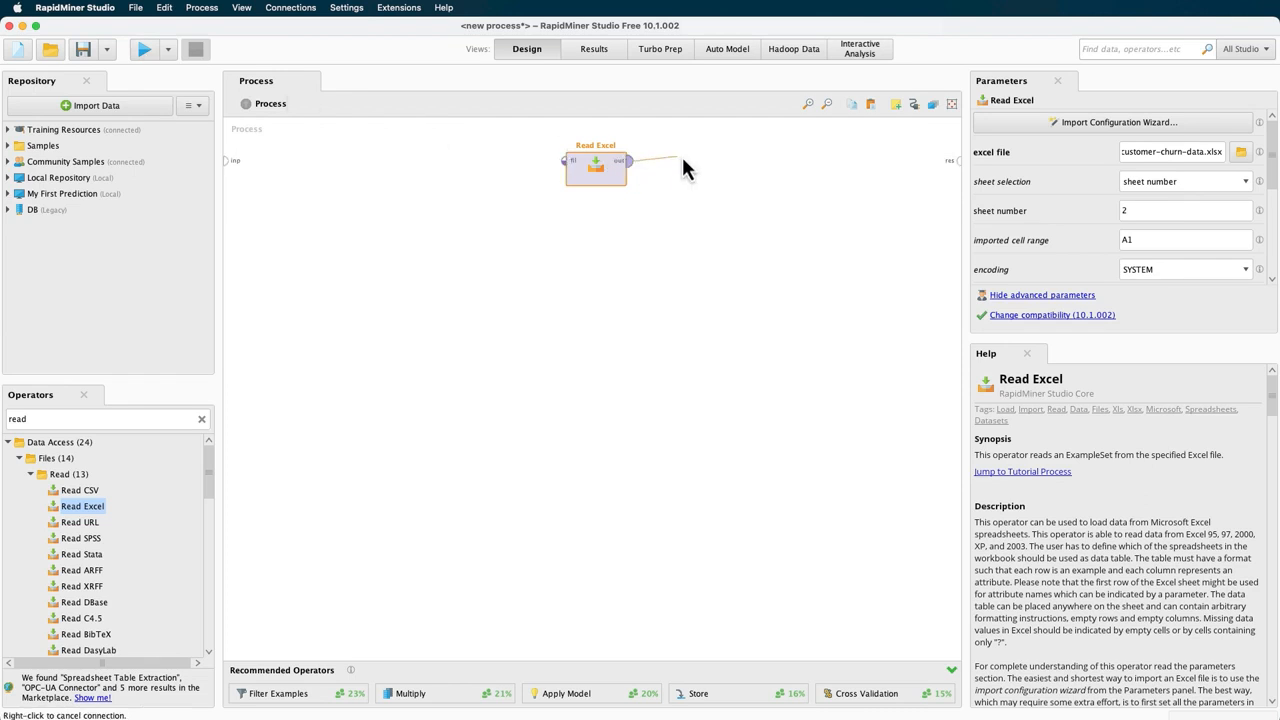
left_click(958, 172)
left_click(141, 51)
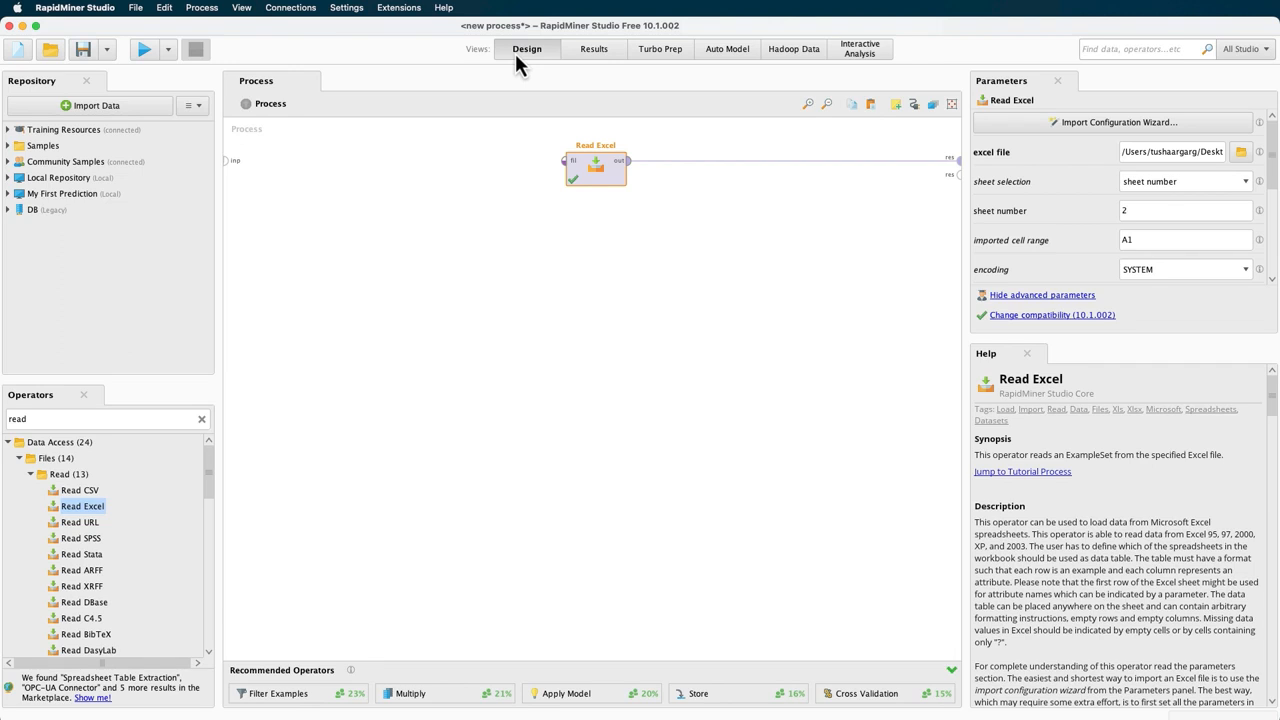
left_click(135, 8)
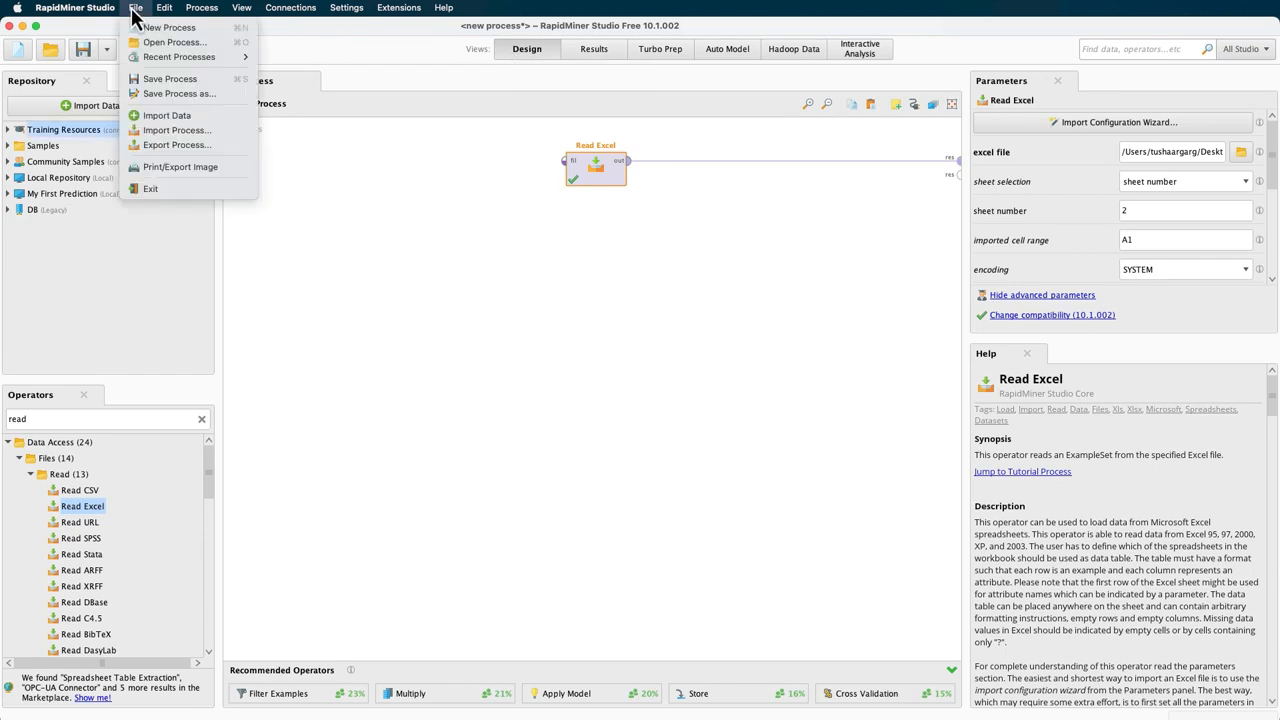
left_click(151, 77)
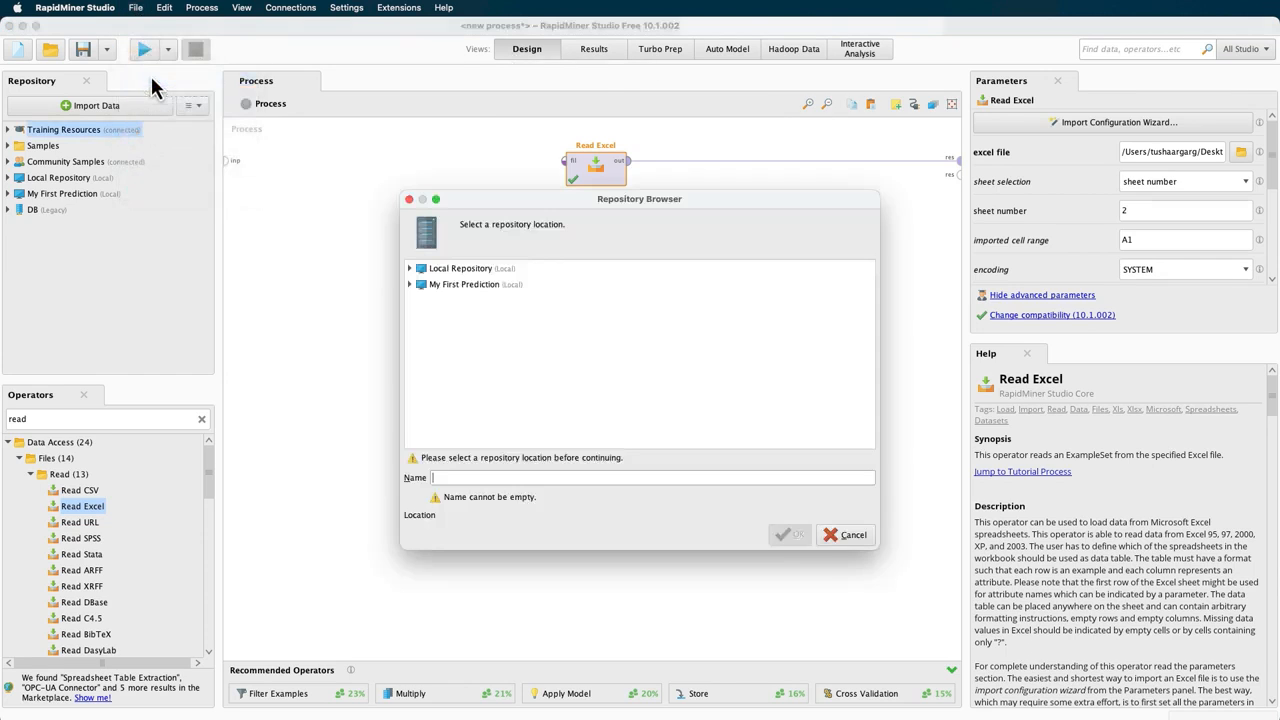
left_click(409, 286)
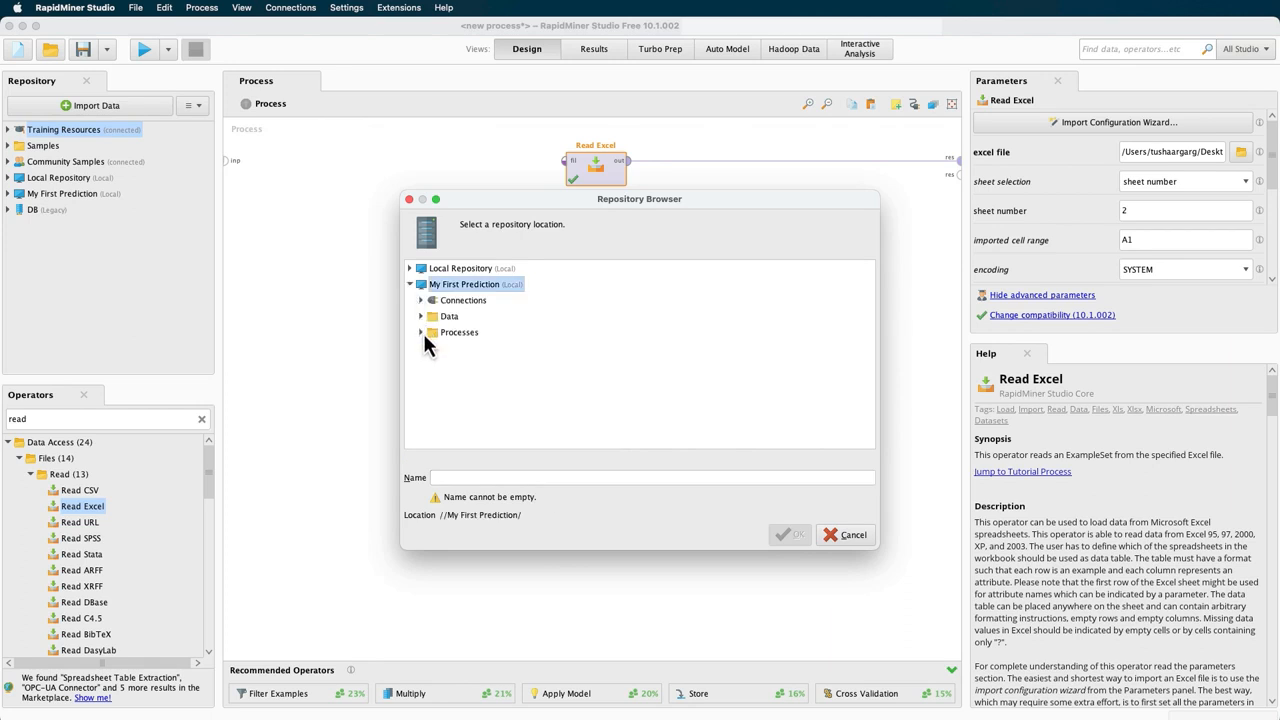
left_click(425, 335)
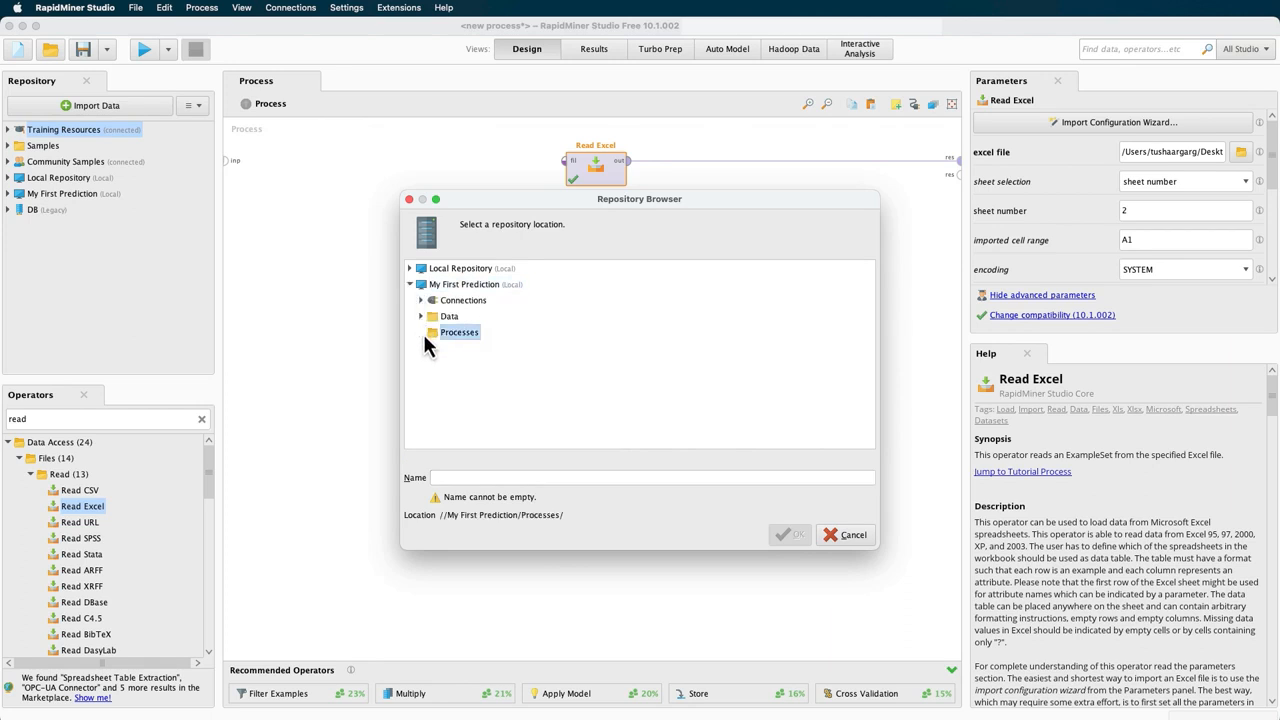
left_click(836, 541)
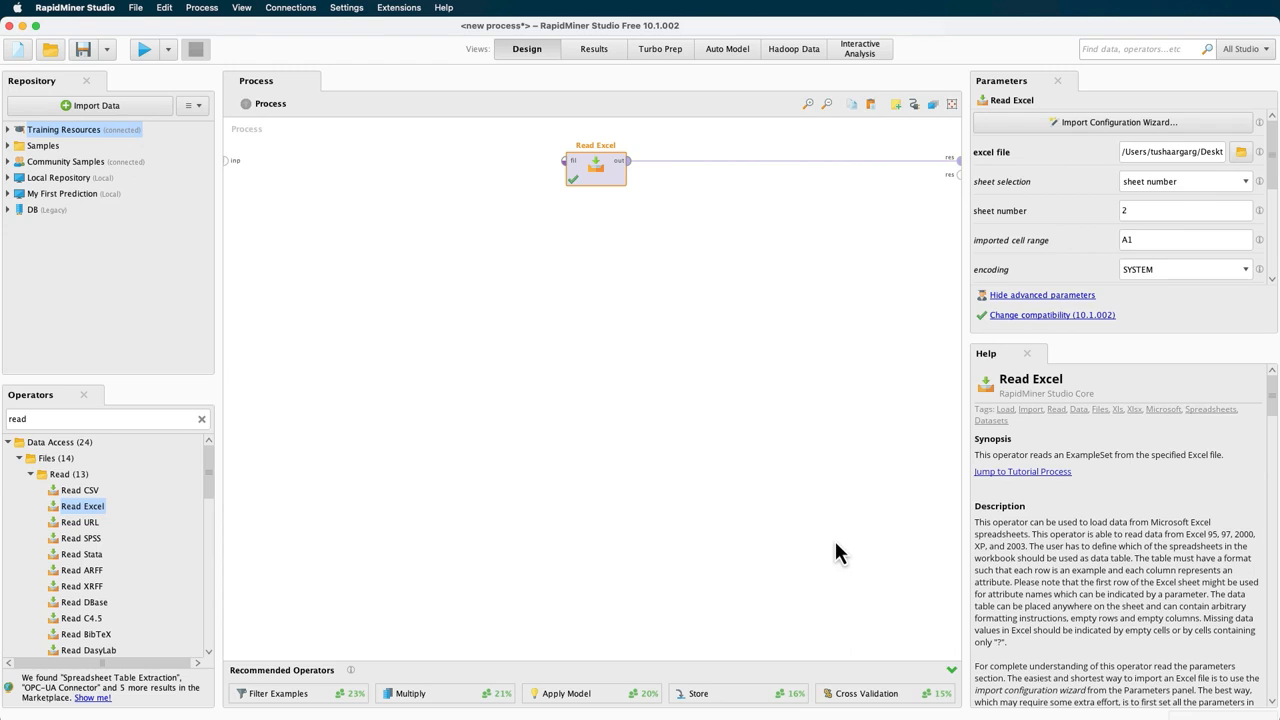
Store the process in the Processes folder of My First Prediction as "01-import customer data"
left_click(74, 198)
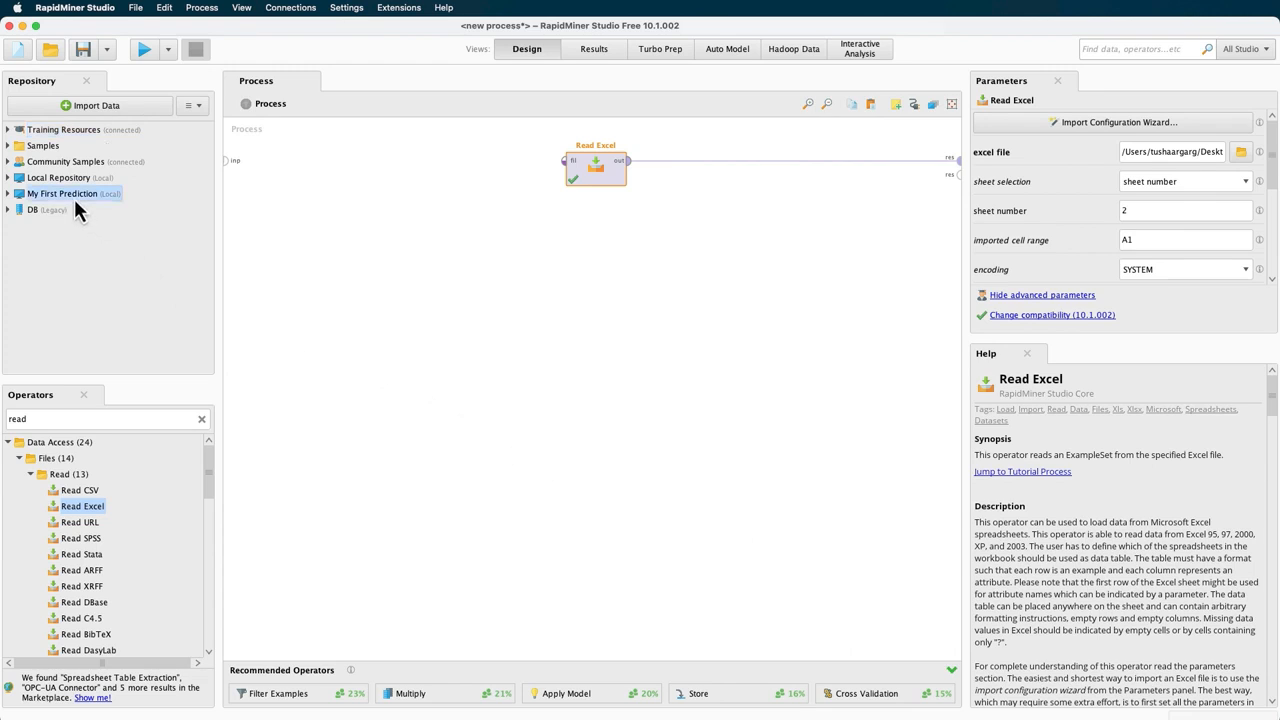
left_click(9, 196)
right_click(55, 243)
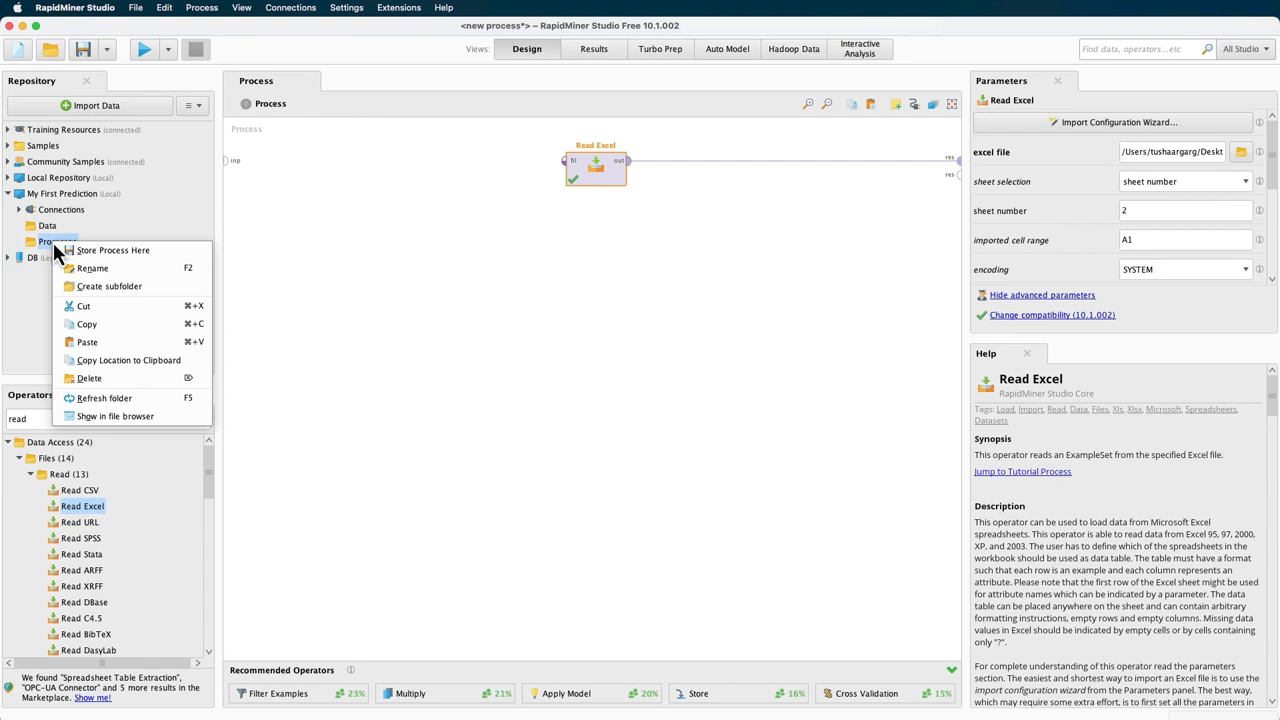
left_click(69, 250)
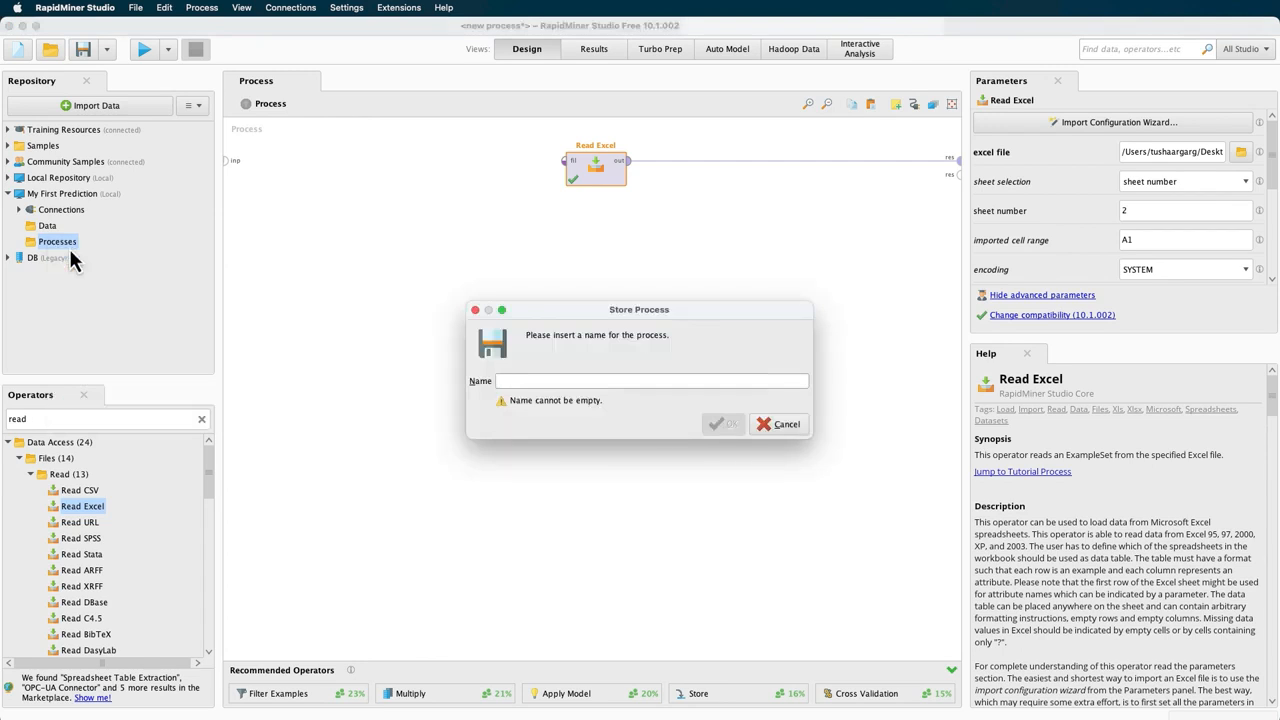
type("01-import customer data")
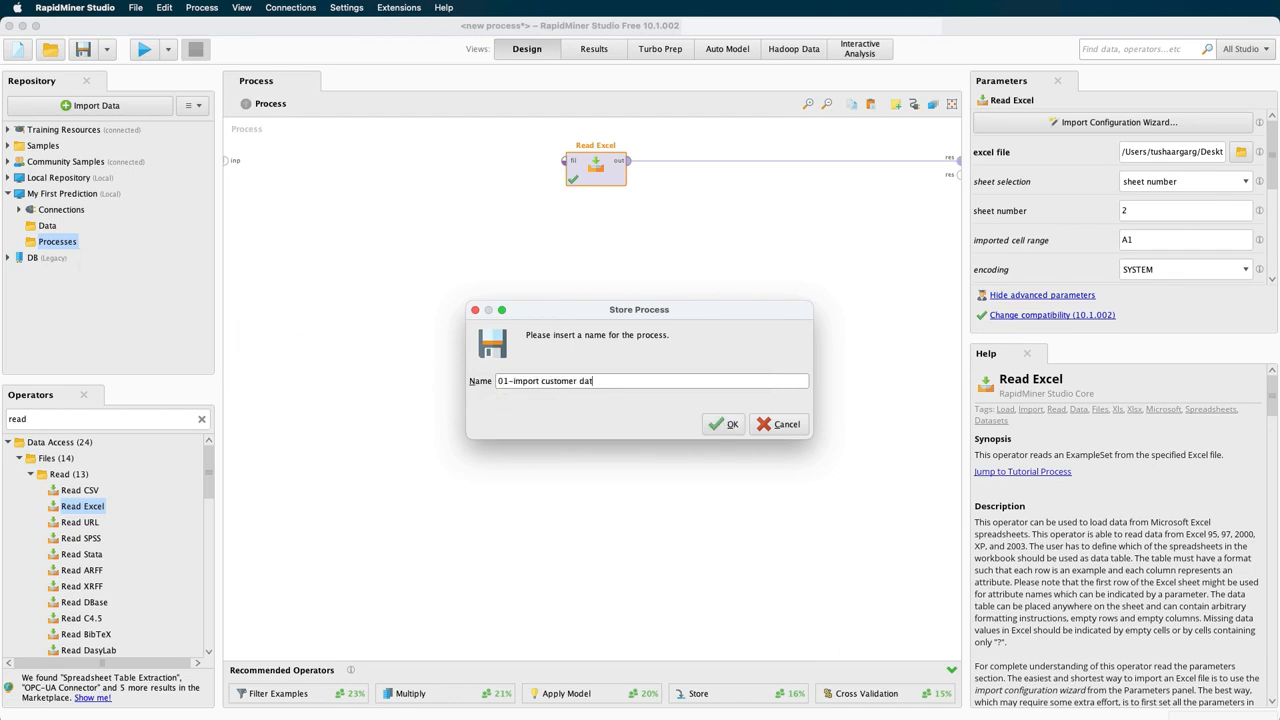
left_click(726, 428)
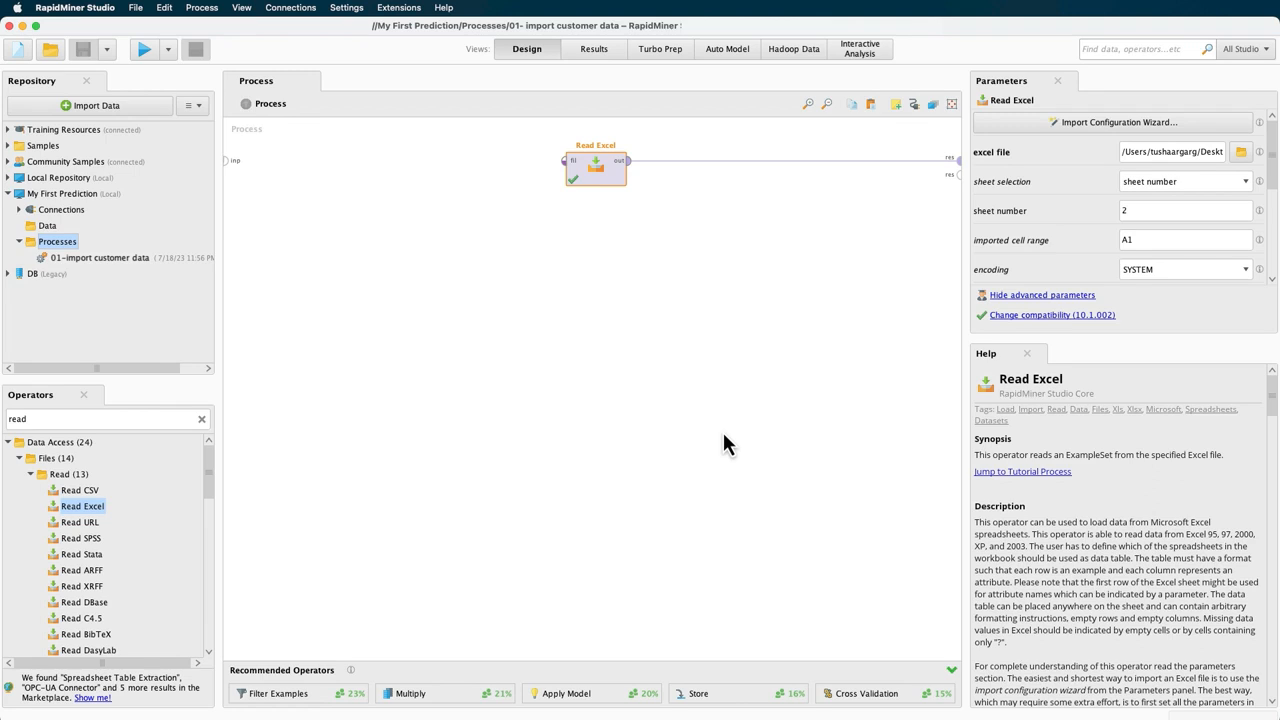
Find the Store operator and insert it into the connection between Read Excel and the result port
left_click(1116, 56)
type("store")
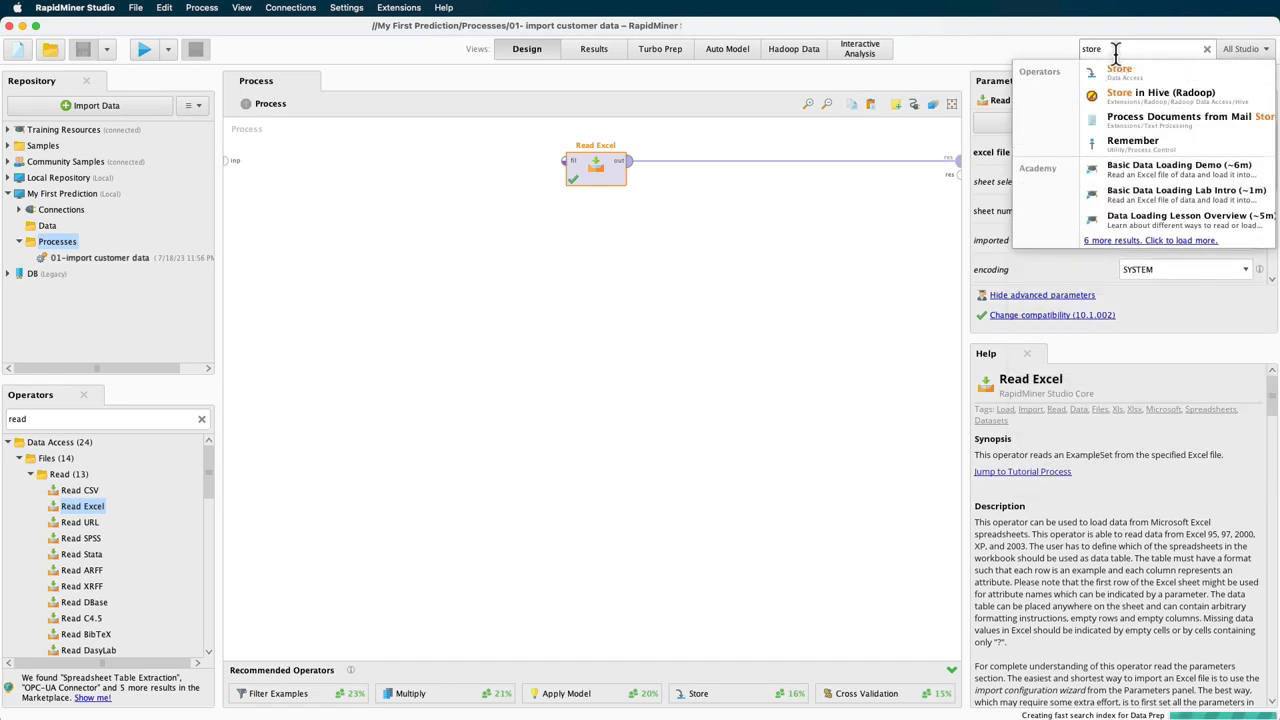
left_click_drag(1120, 72, 767, 170)
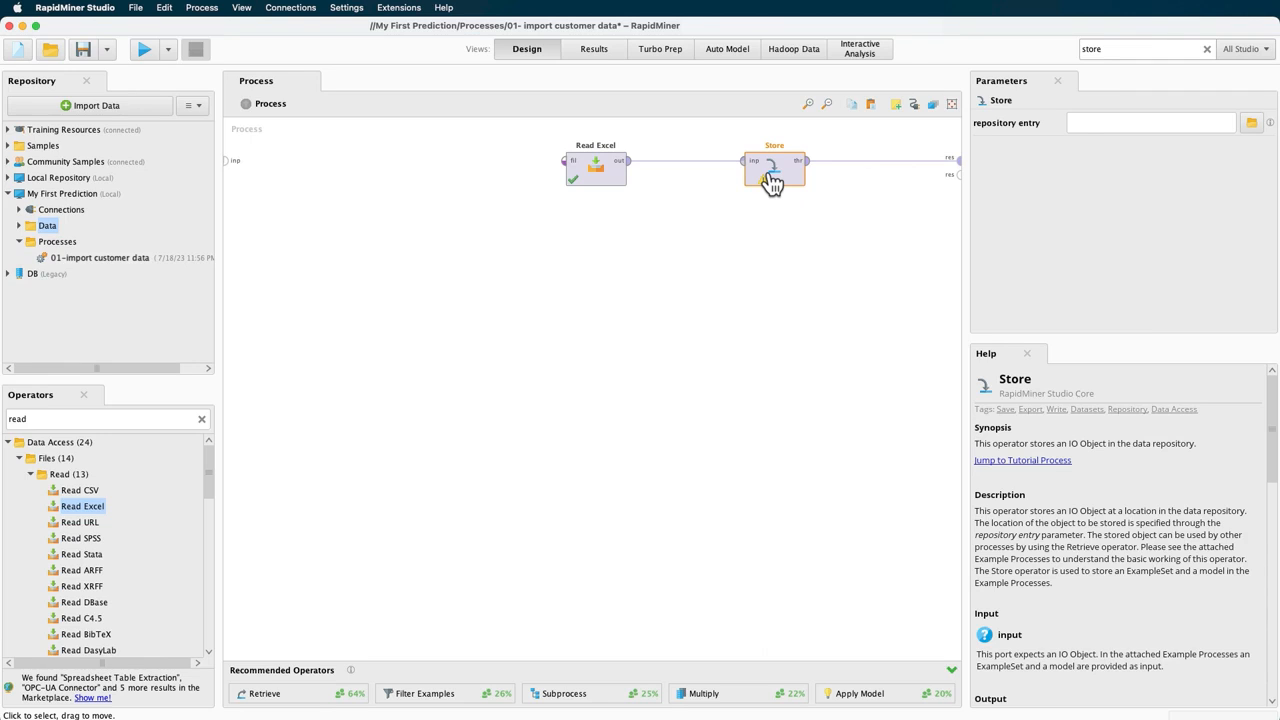
Set the Store operator's repository entry to Customer+Data in the My First Prediction Data folder and run the process
left_click(1251, 122)
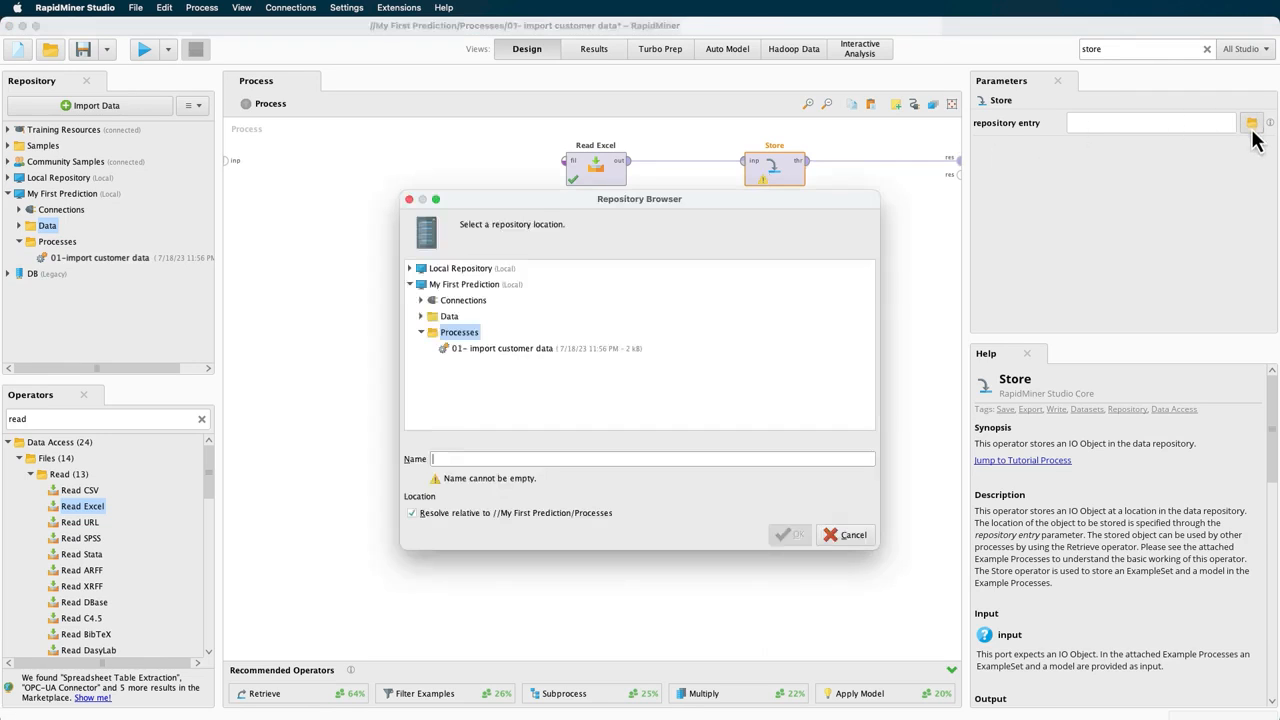
left_click(421, 316)
left_click(446, 336)
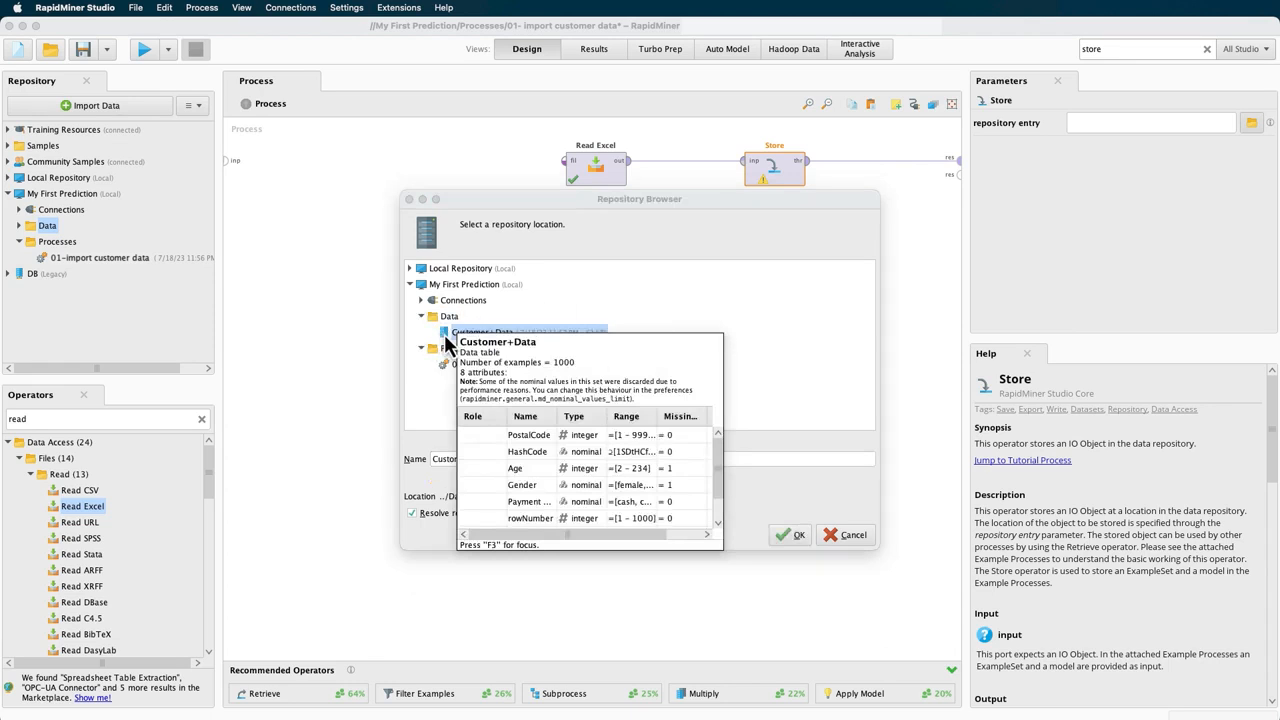
left_click(792, 537)
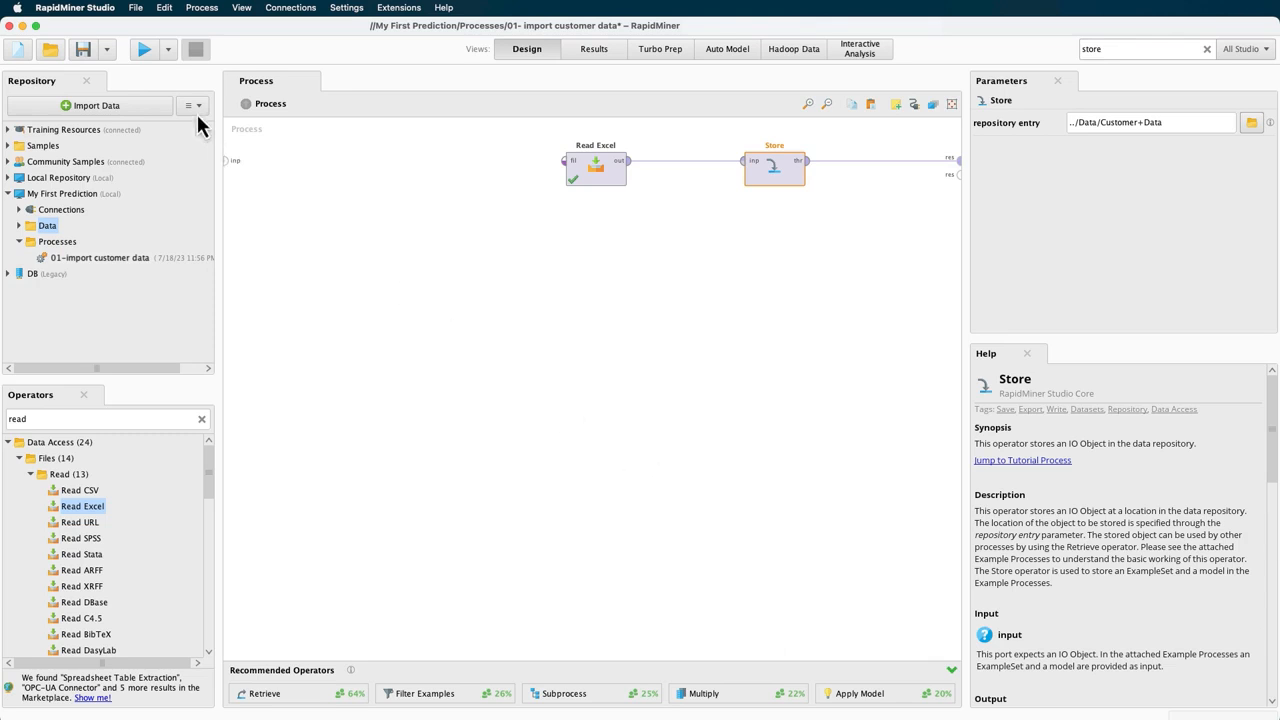
left_click(146, 57)
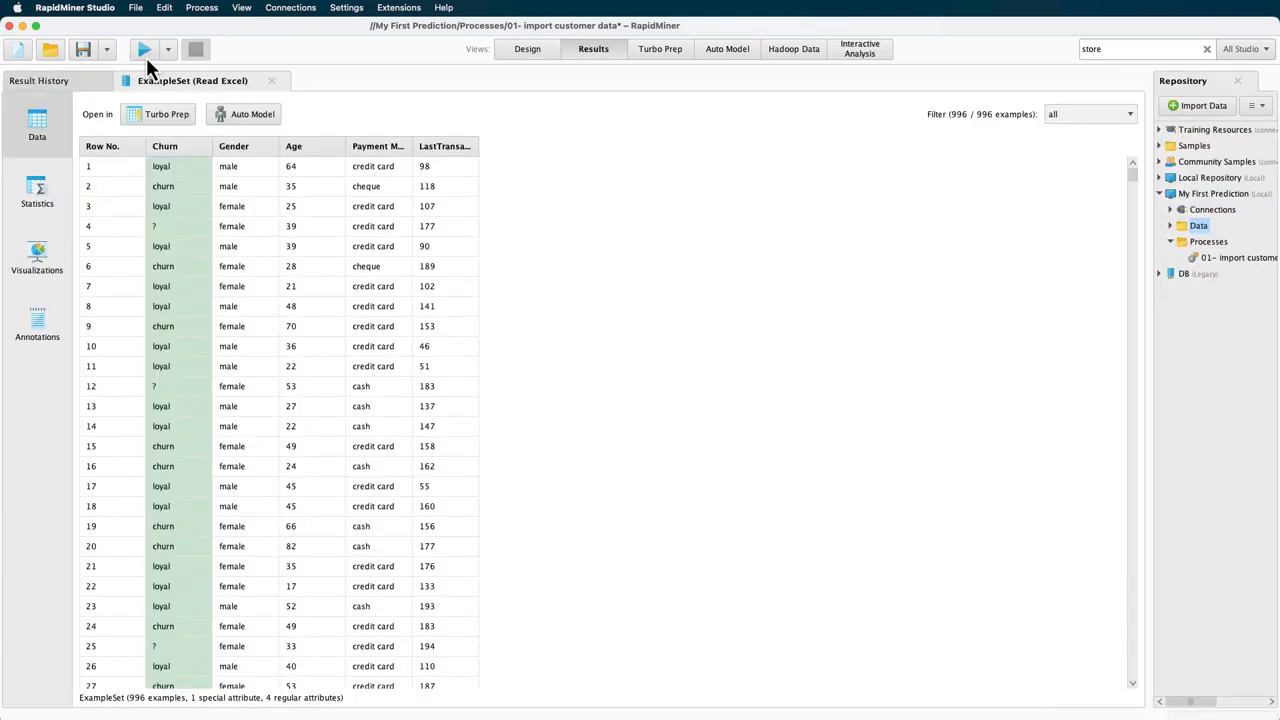
Show the Repository panel in the Results view
left_click(242, 8)
mouse_move(261, 57)
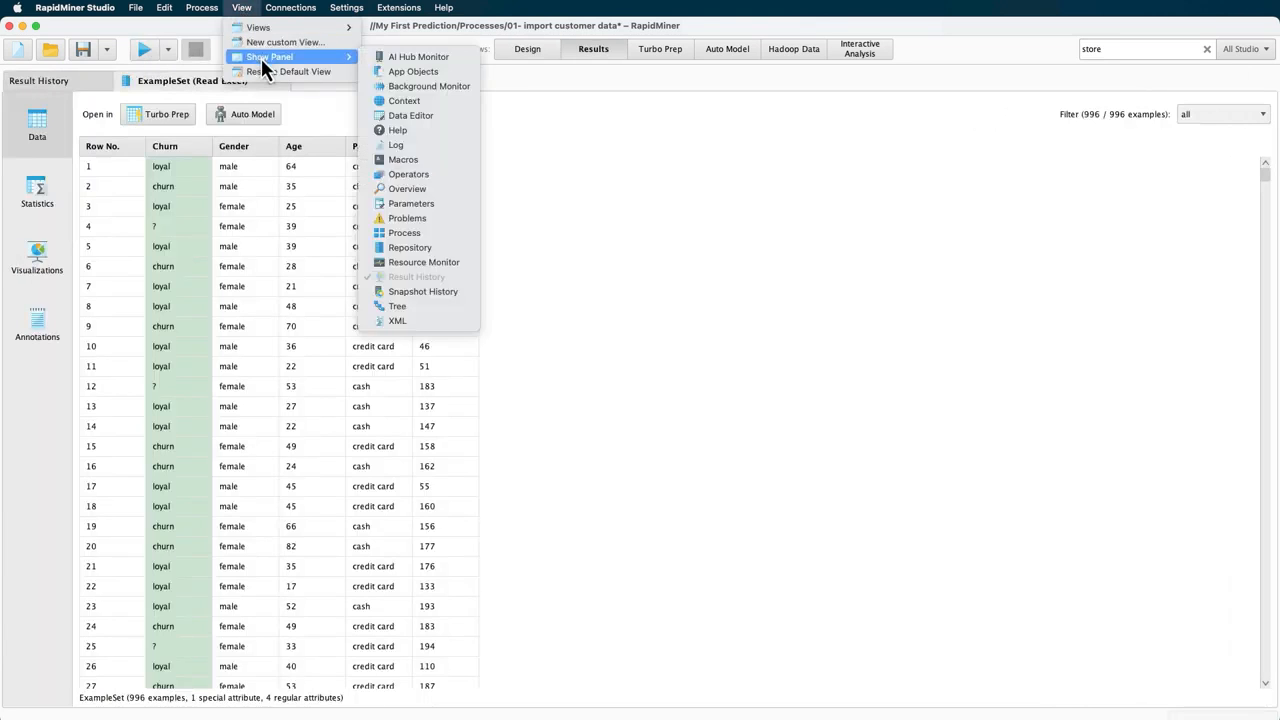
left_click(403, 247)
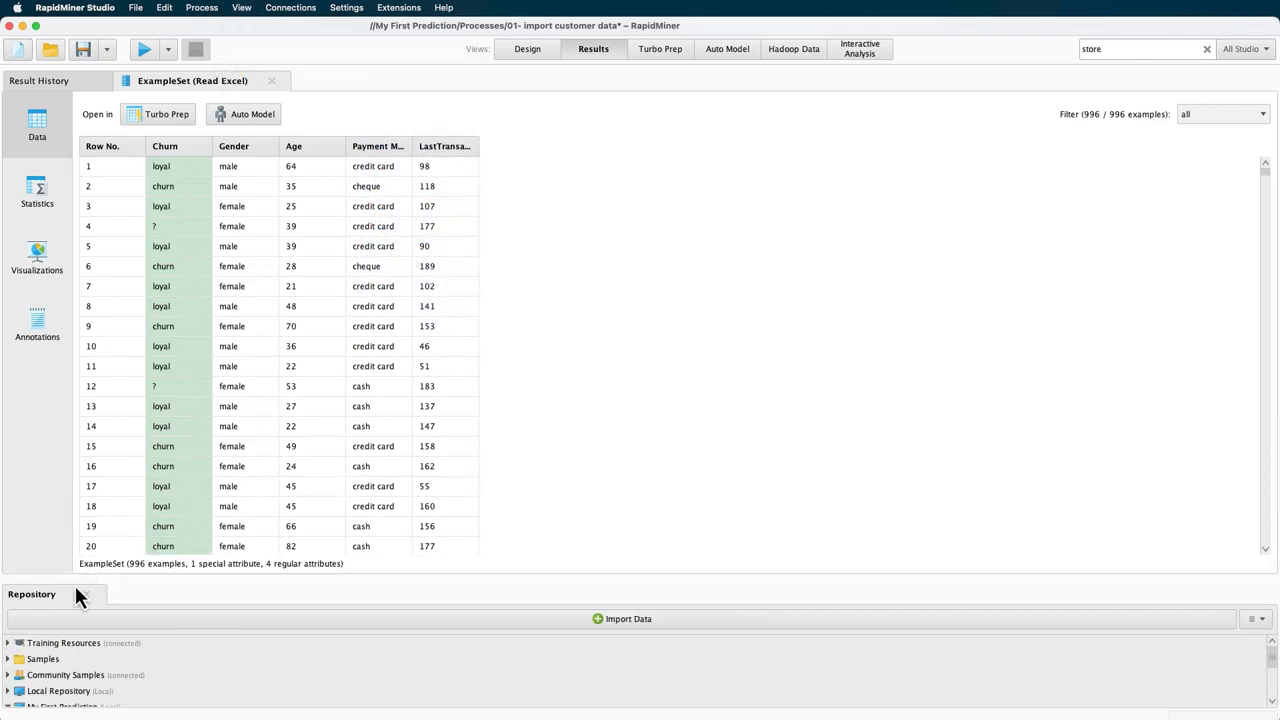
Dock the Repository panel beside the example set results and select Customer+Data in the My First Prediction Data folder
left_click_drag(40, 596, 9, 371)
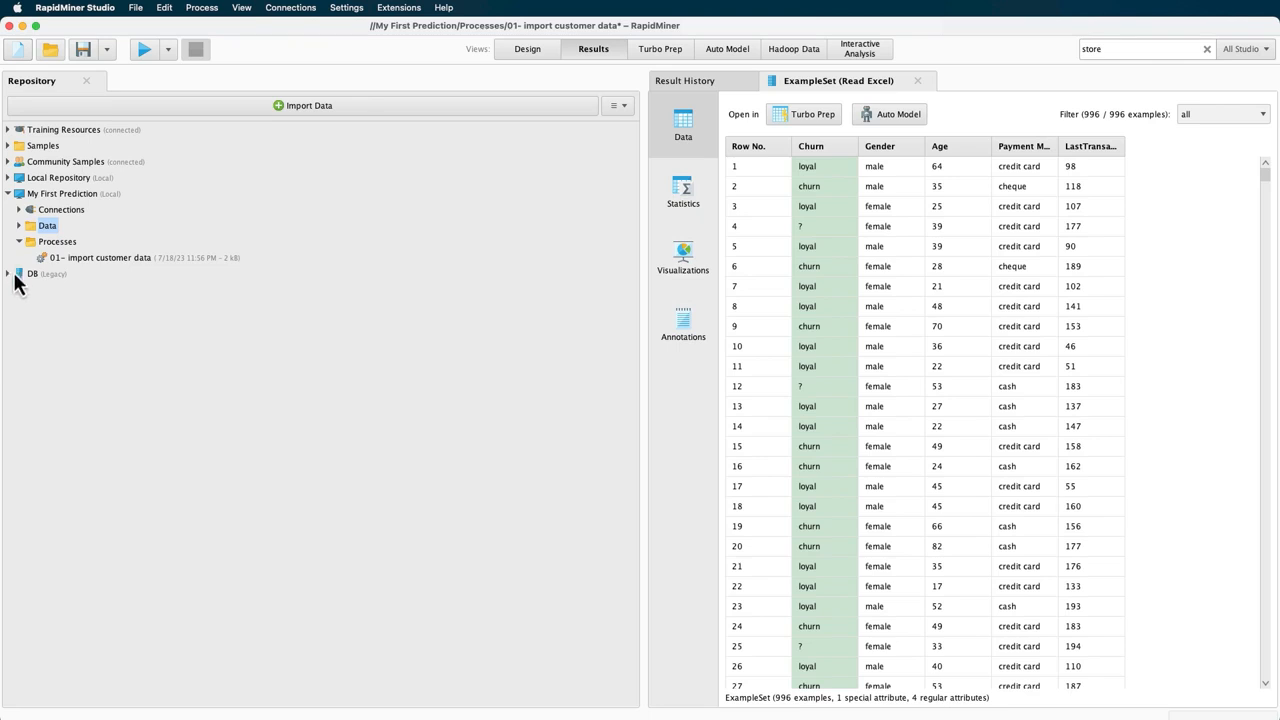
left_click(19, 227)
left_click(70, 246)
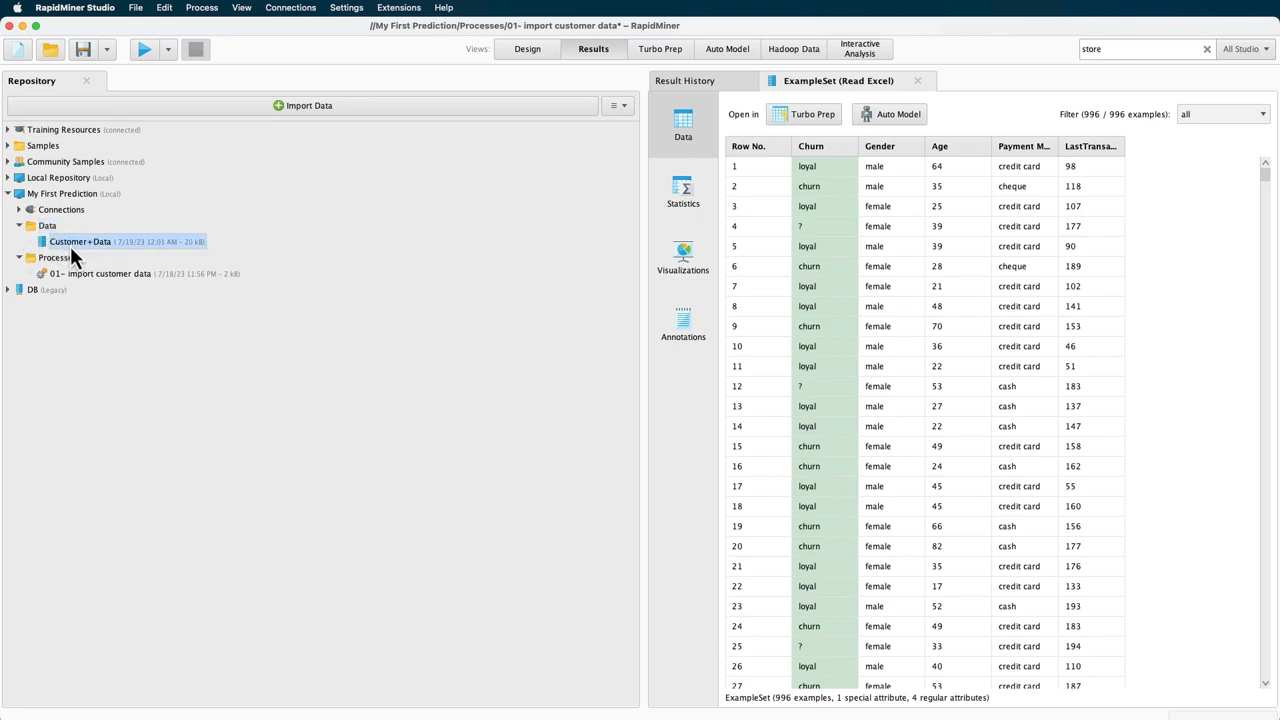
mouse_move(70, 248)
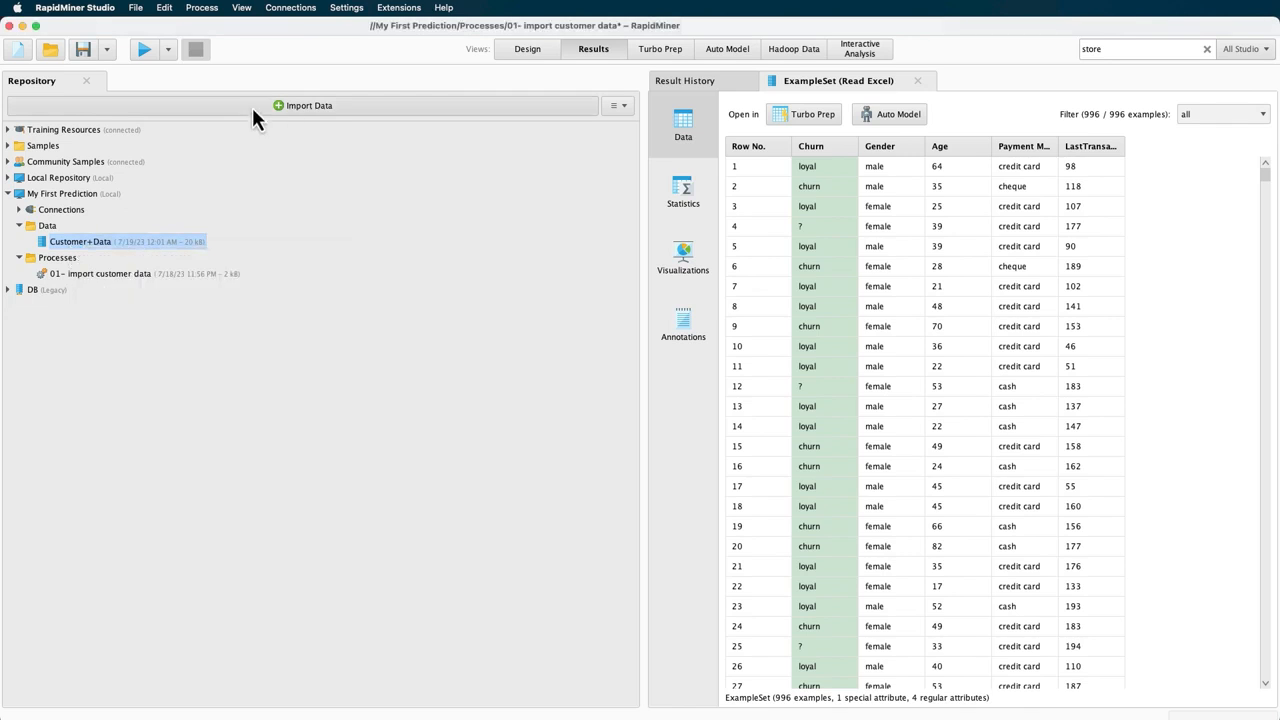
Return to the Design view, save the process, and select its entry in the Processes folder
left_click(524, 52)
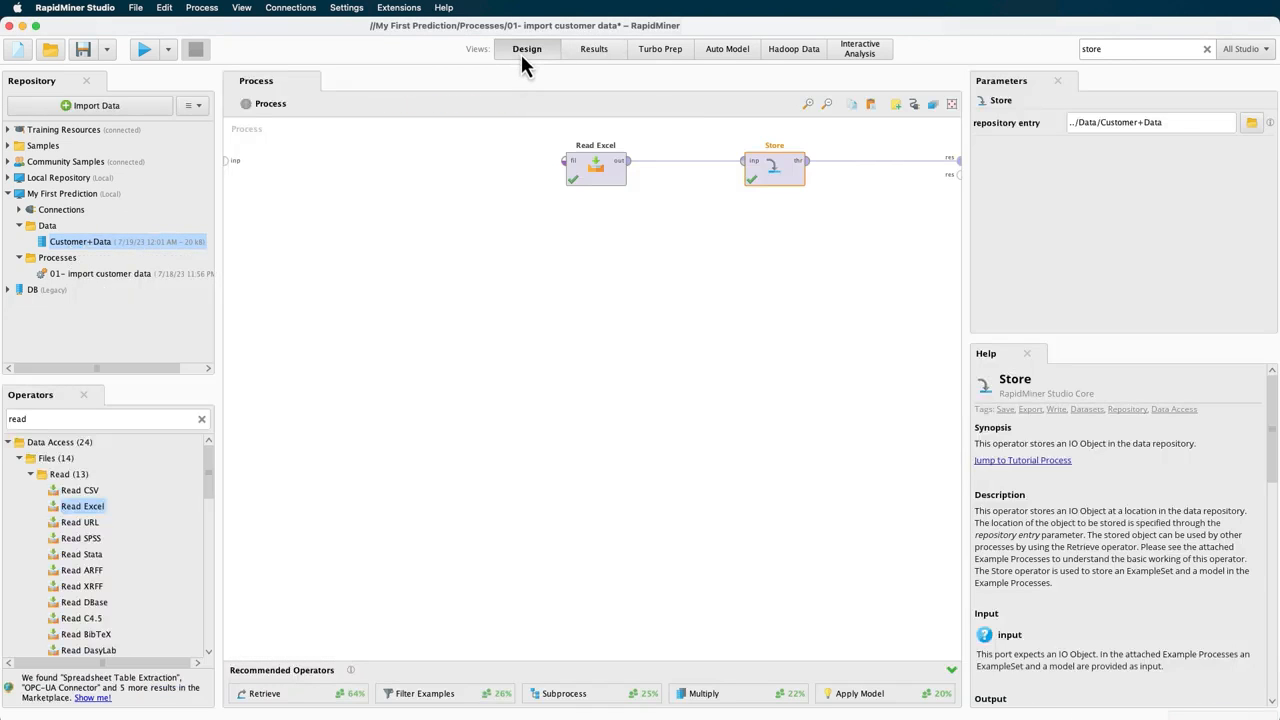
left_click(84, 50)
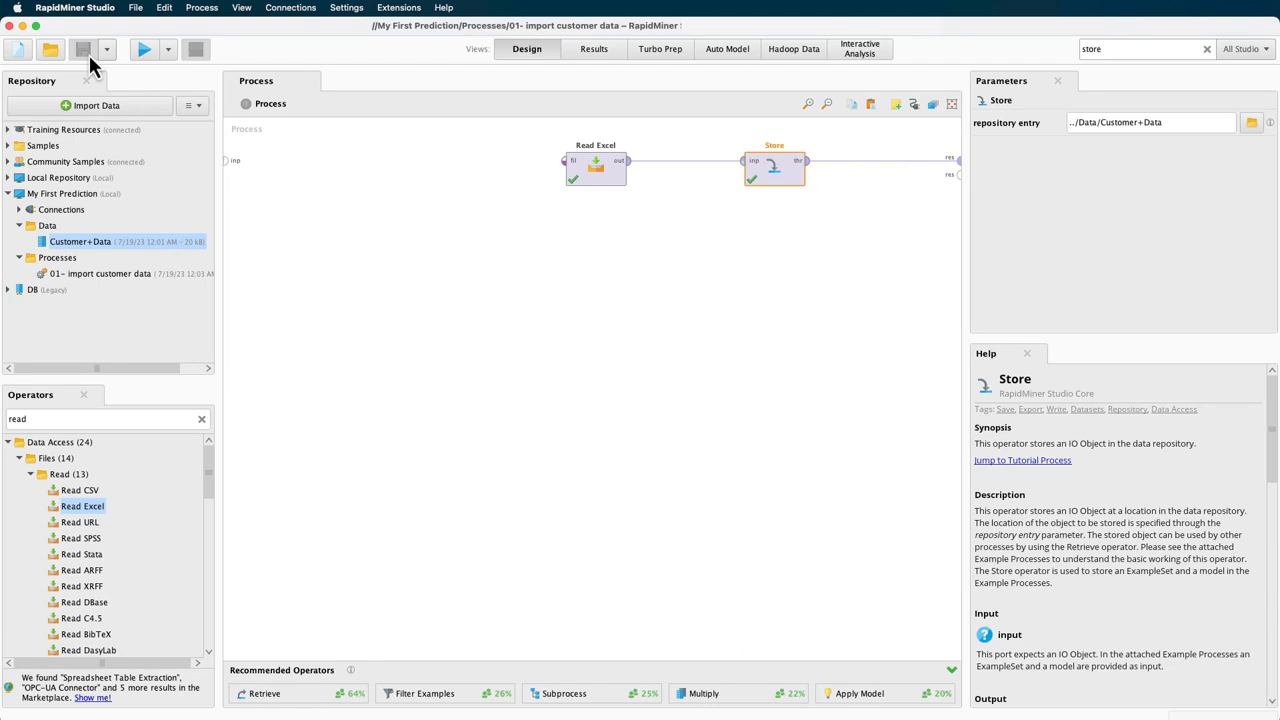
left_click(82, 275)
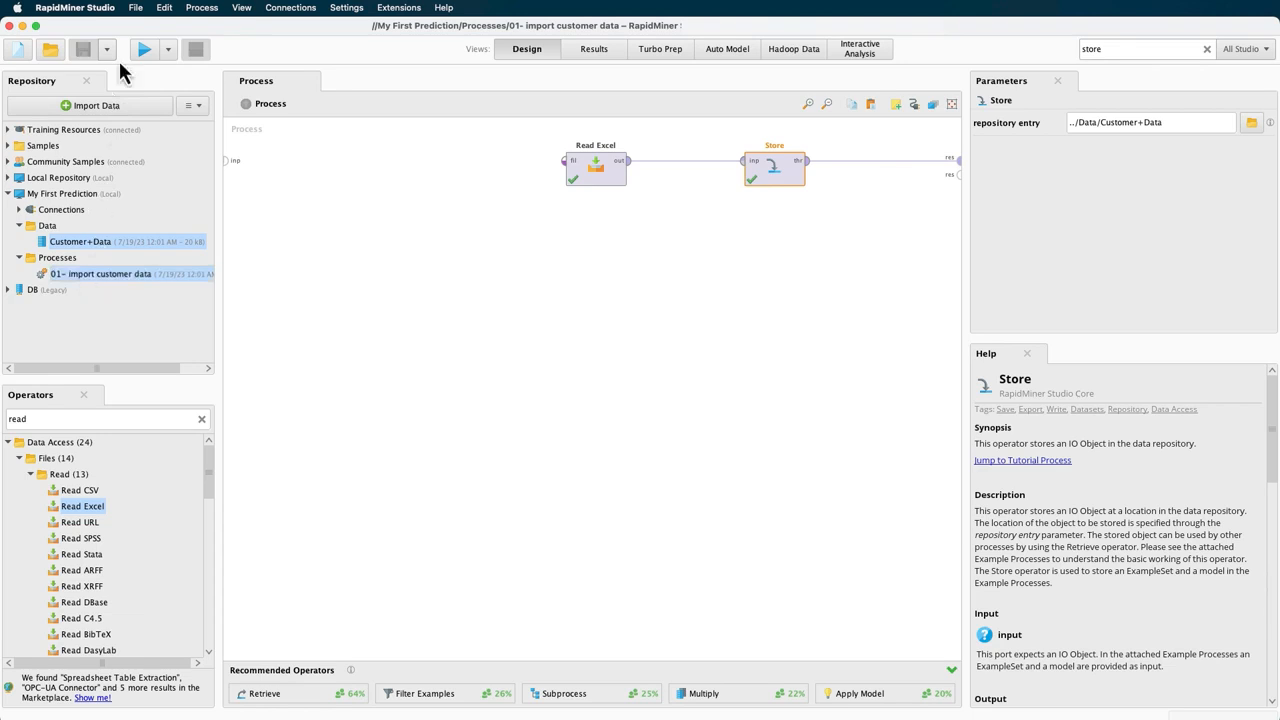
Start exporting the process and create a folder named "RapidMiner Export-Import" on the Desktop for it
left_click(136, 9)
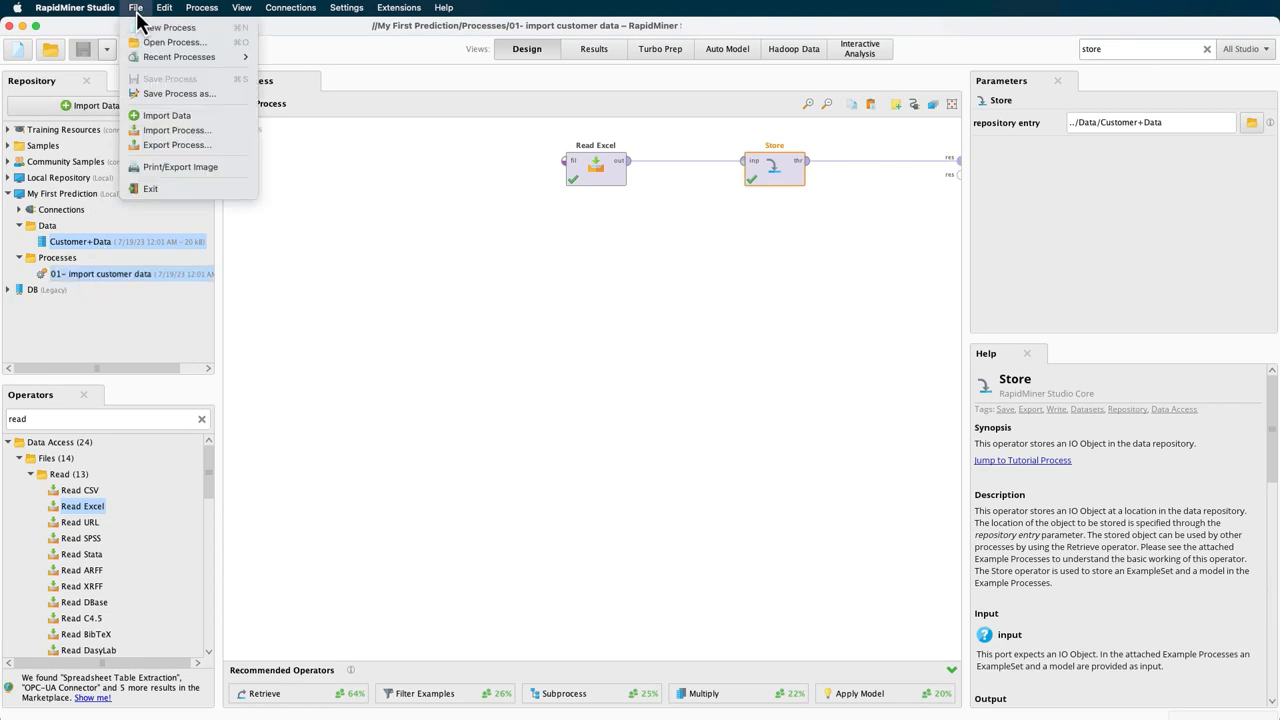
left_click(162, 144)
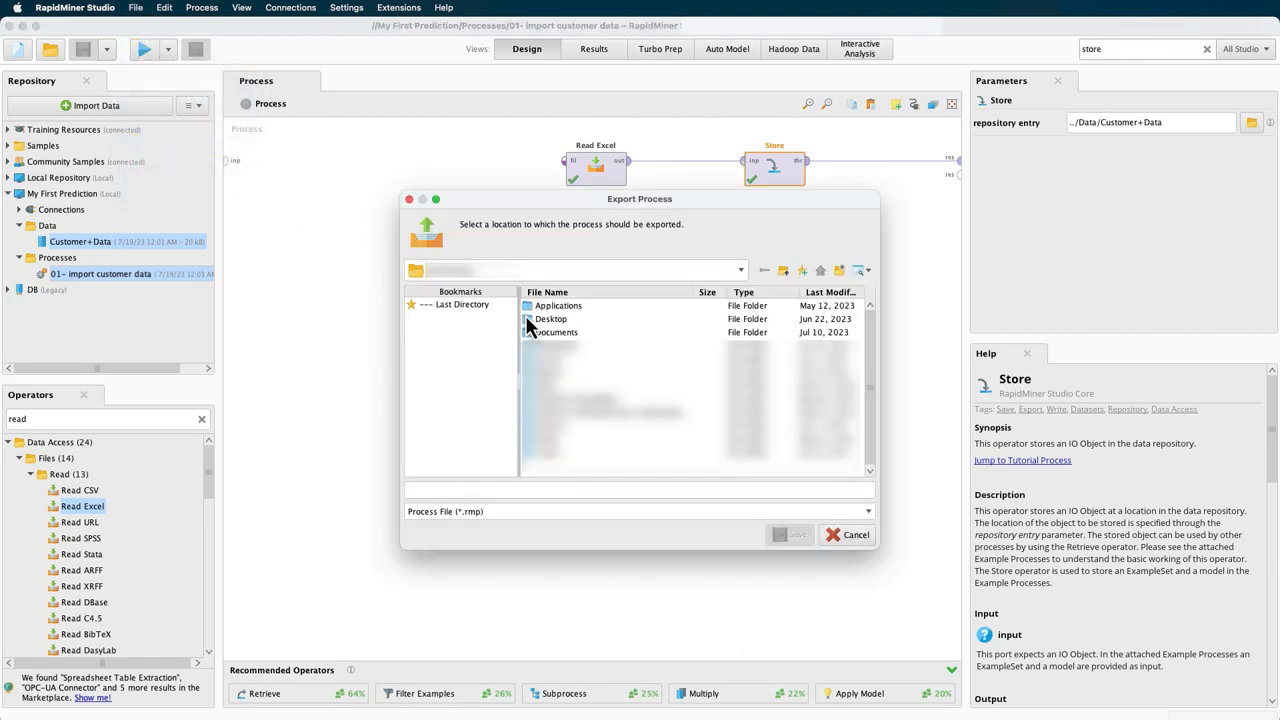
double_click(547, 320)
right_click(547, 322)
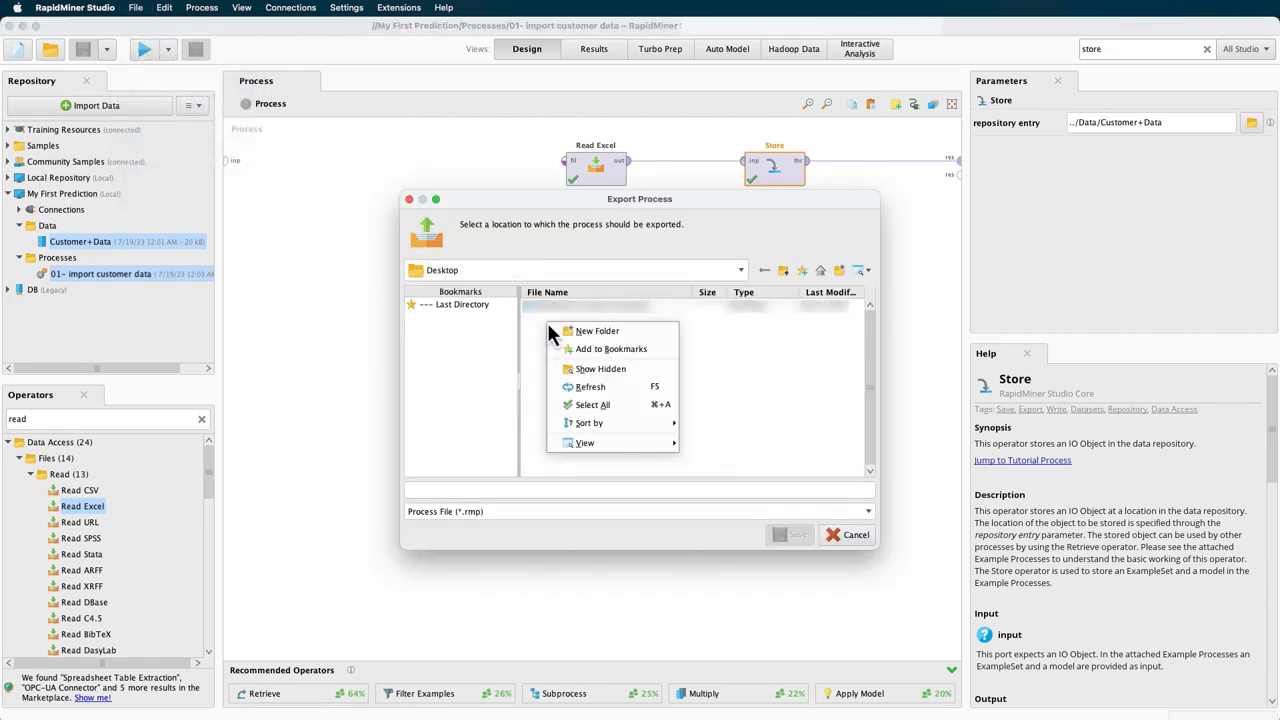
left_click(563, 333)
type("Ra")
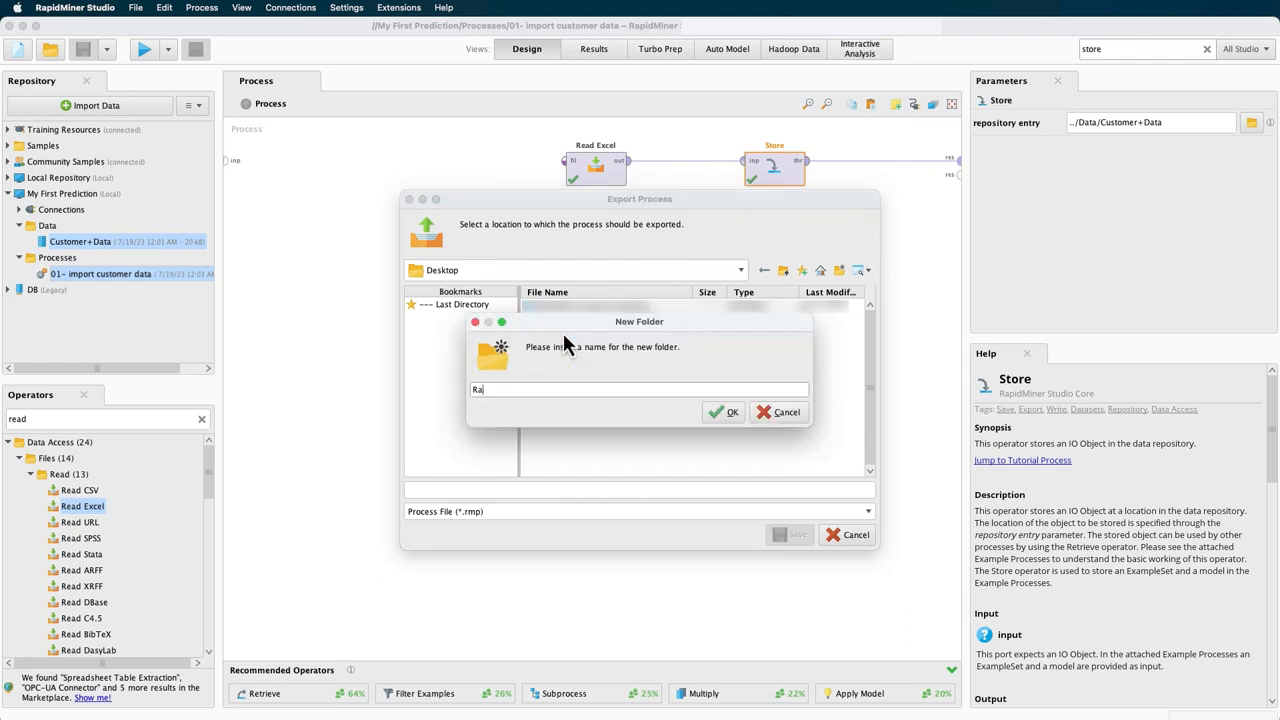
type("pidMiner Export-Import")
left_click(712, 412)
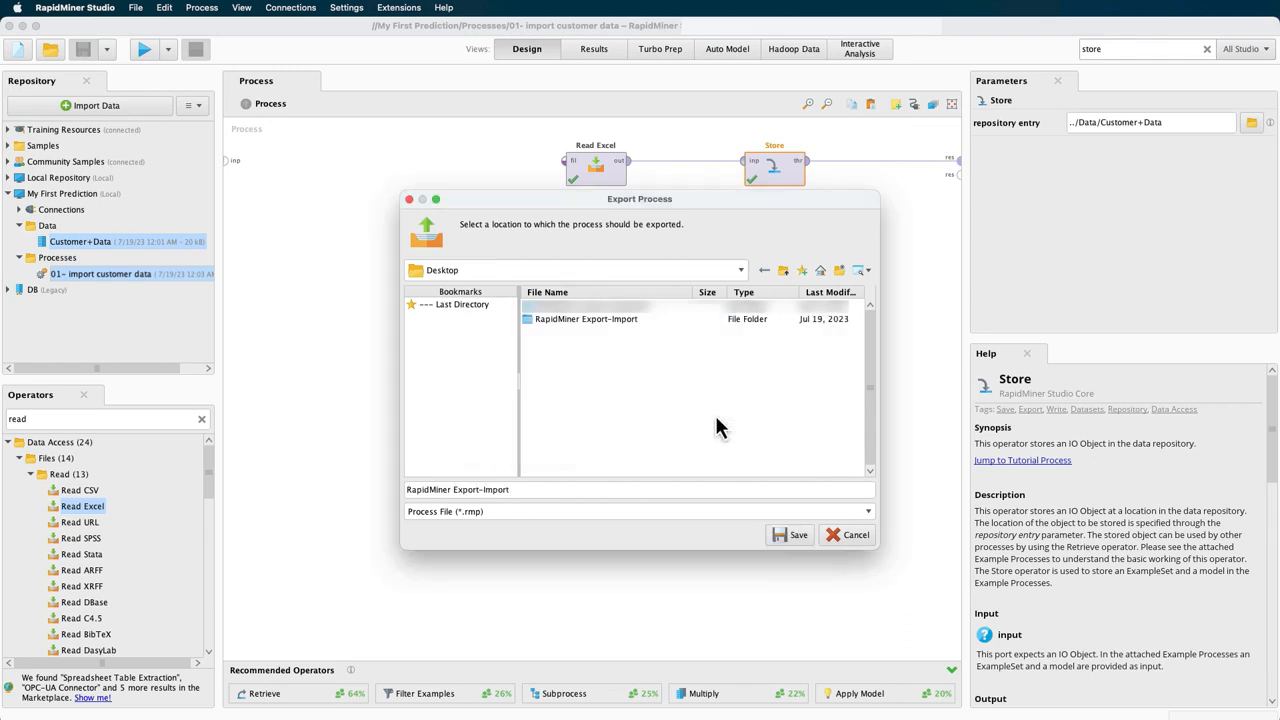
Export the process into the RapidMiner Export-Import folder under the file name "export-import"
double_click(609, 321)
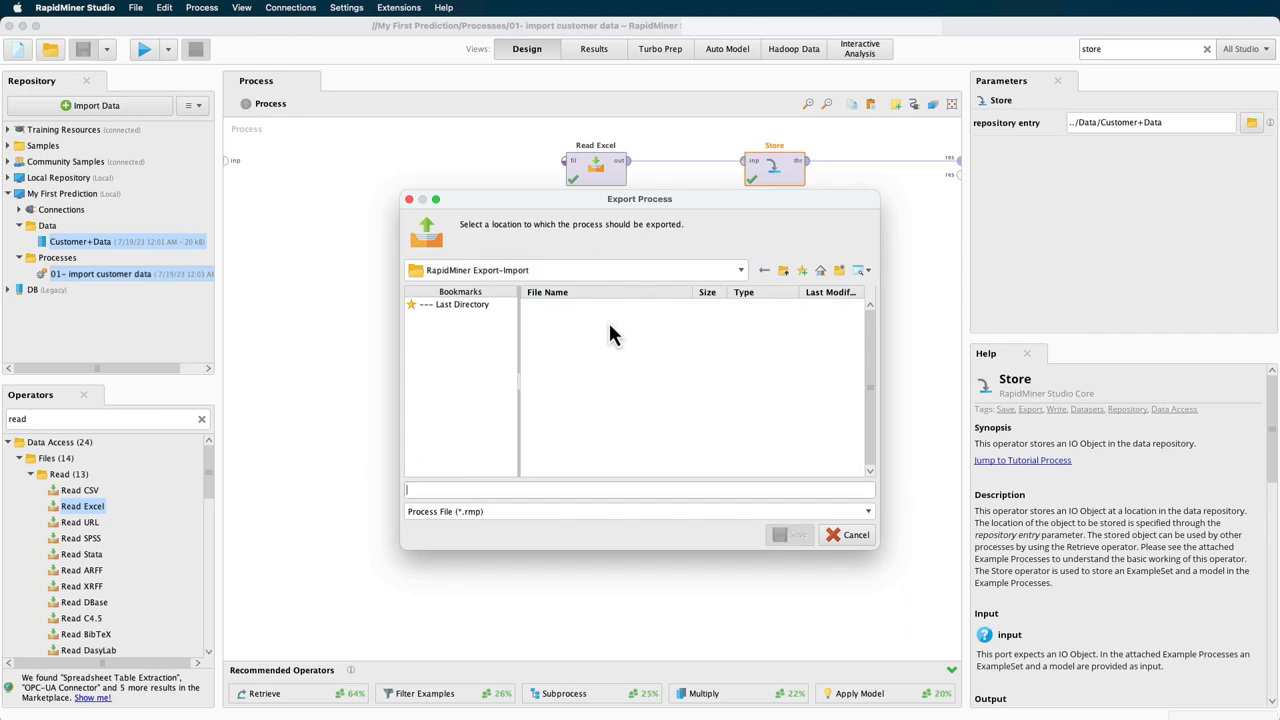
left_click(595, 490)
type("export")
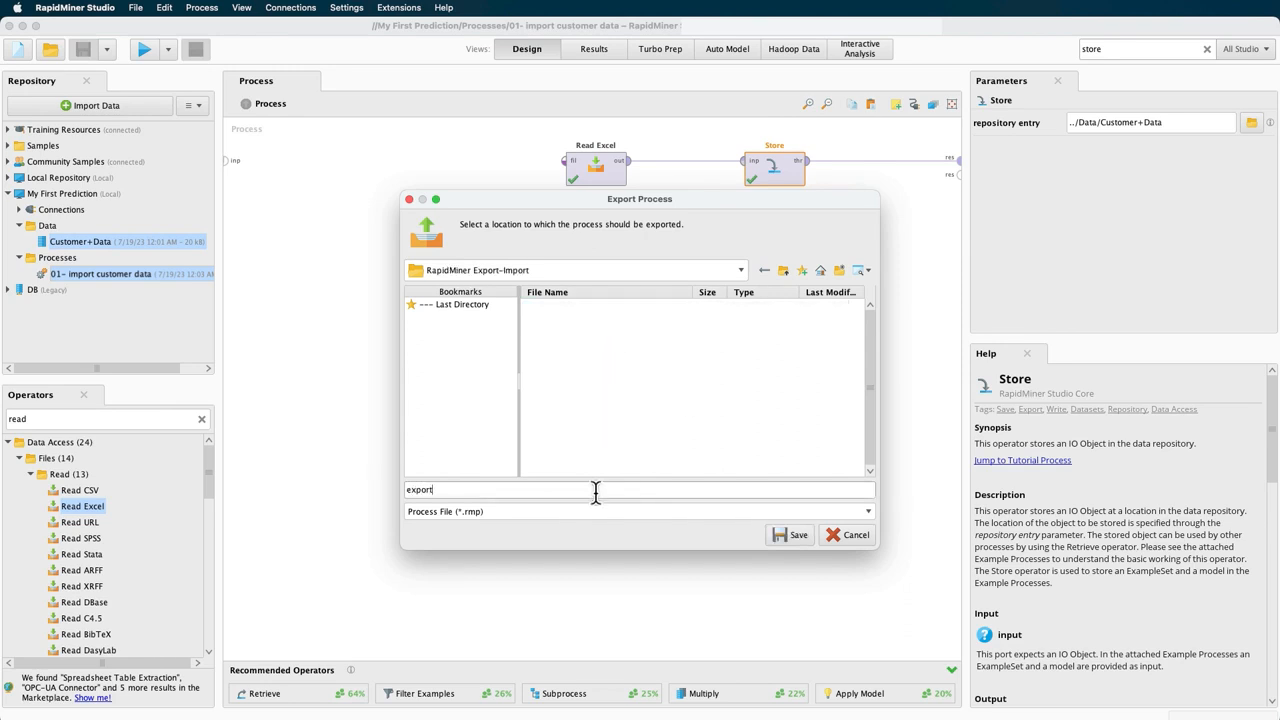
type("-import")
left_click(782, 536)
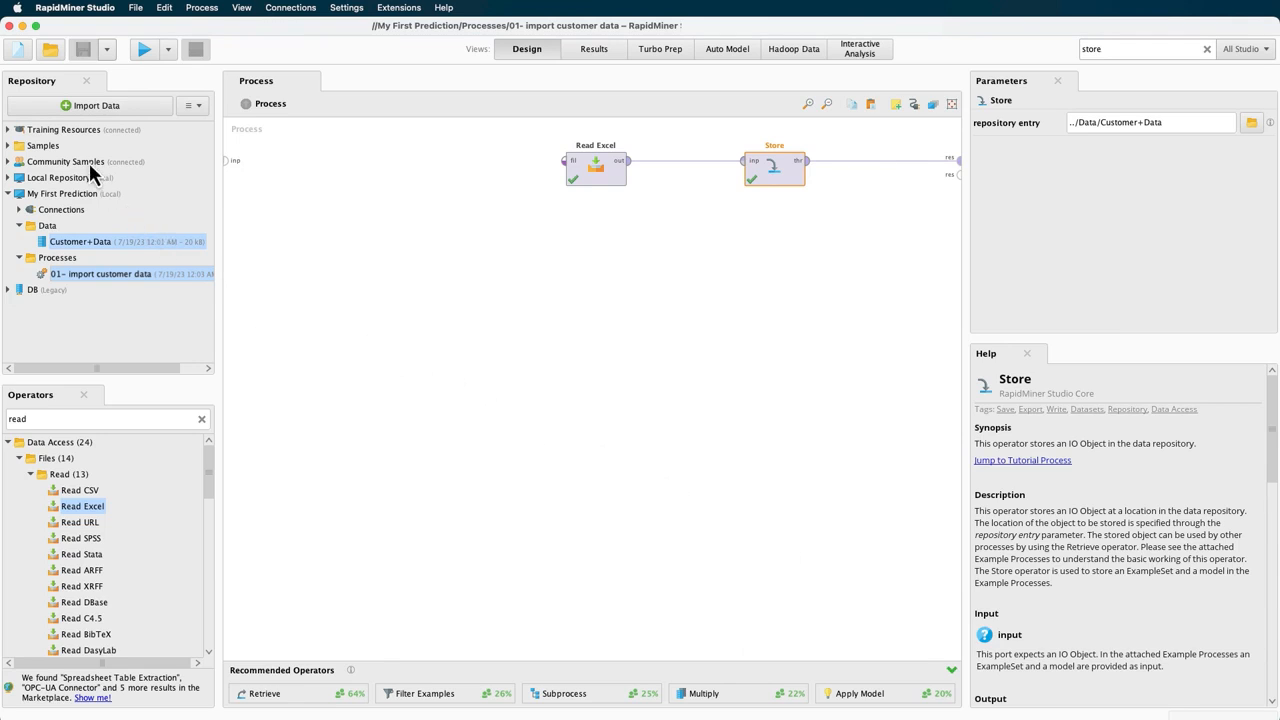
Create a blank process and import export-import.rmp from the Desktop's RapidMiner Export-Import folder
left_click(18, 54)
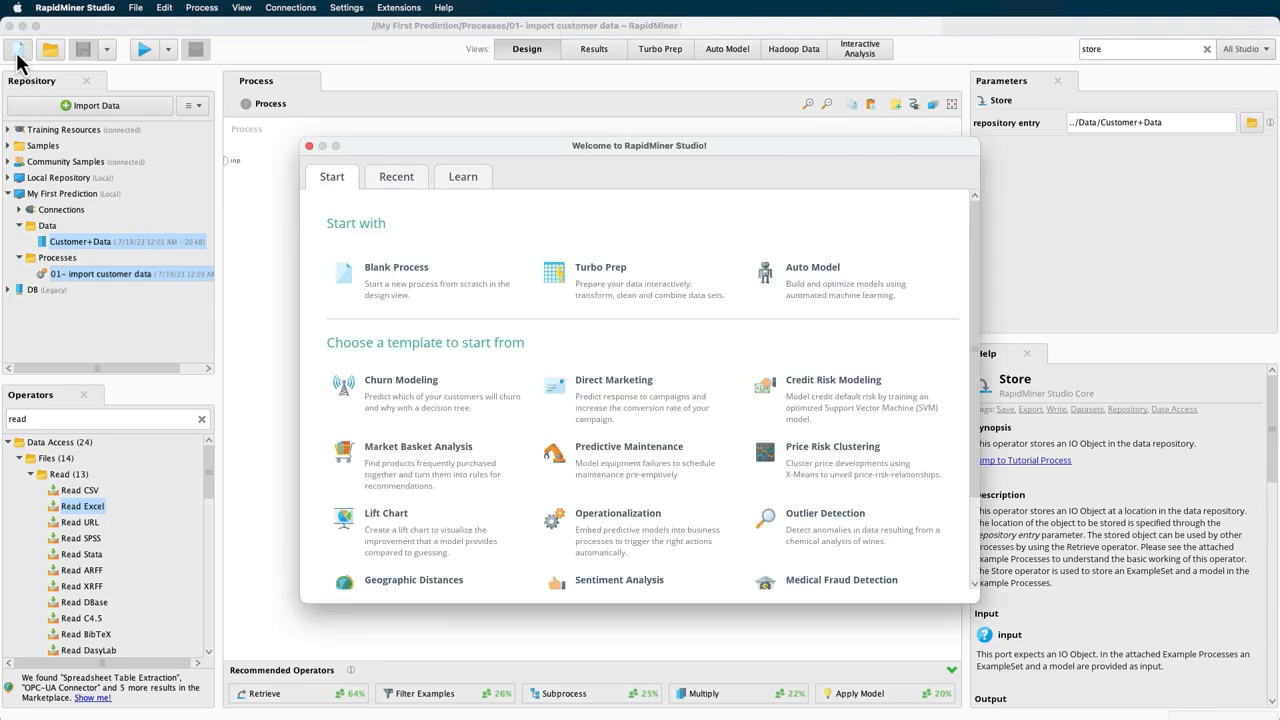
left_click(390, 285)
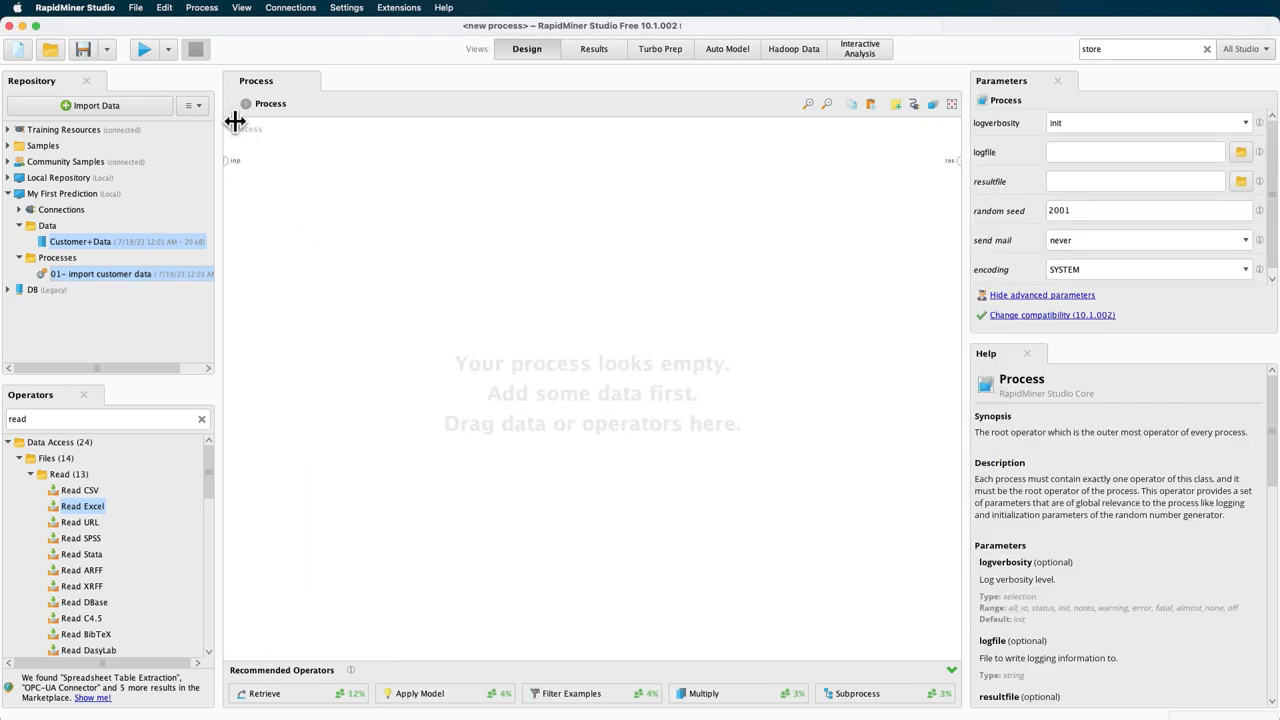
left_click(136, 10)
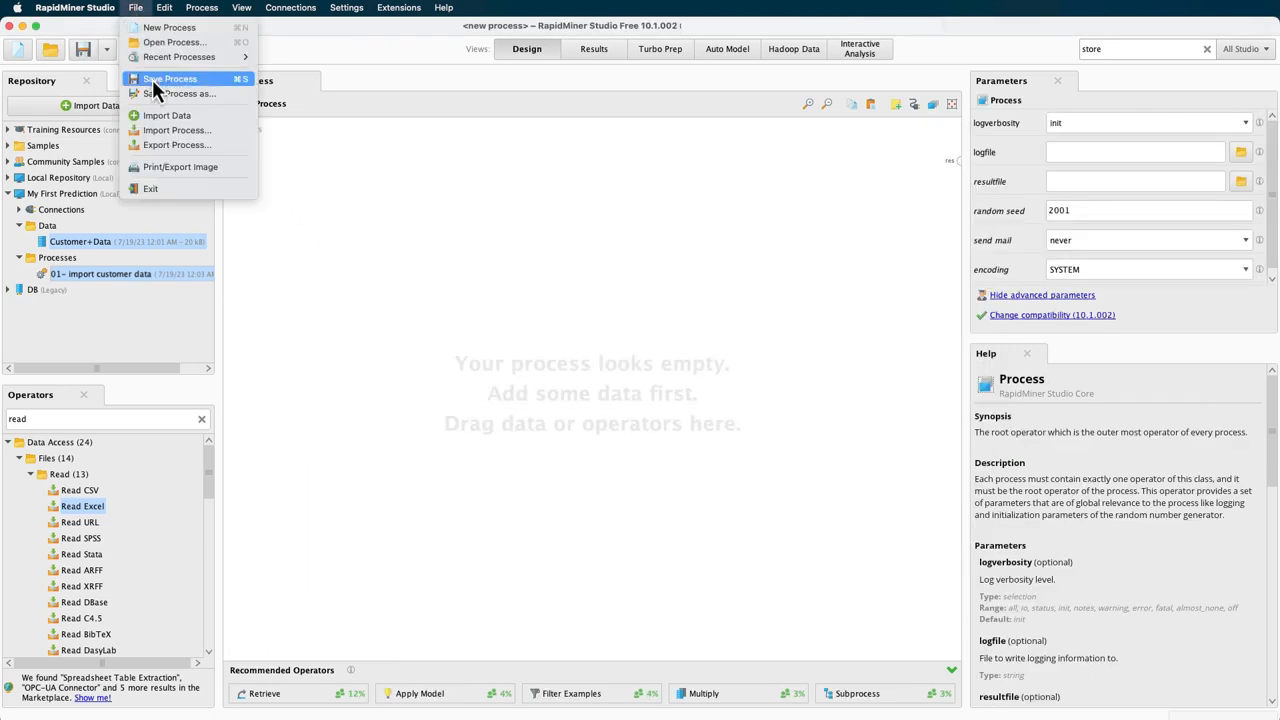
left_click(163, 129)
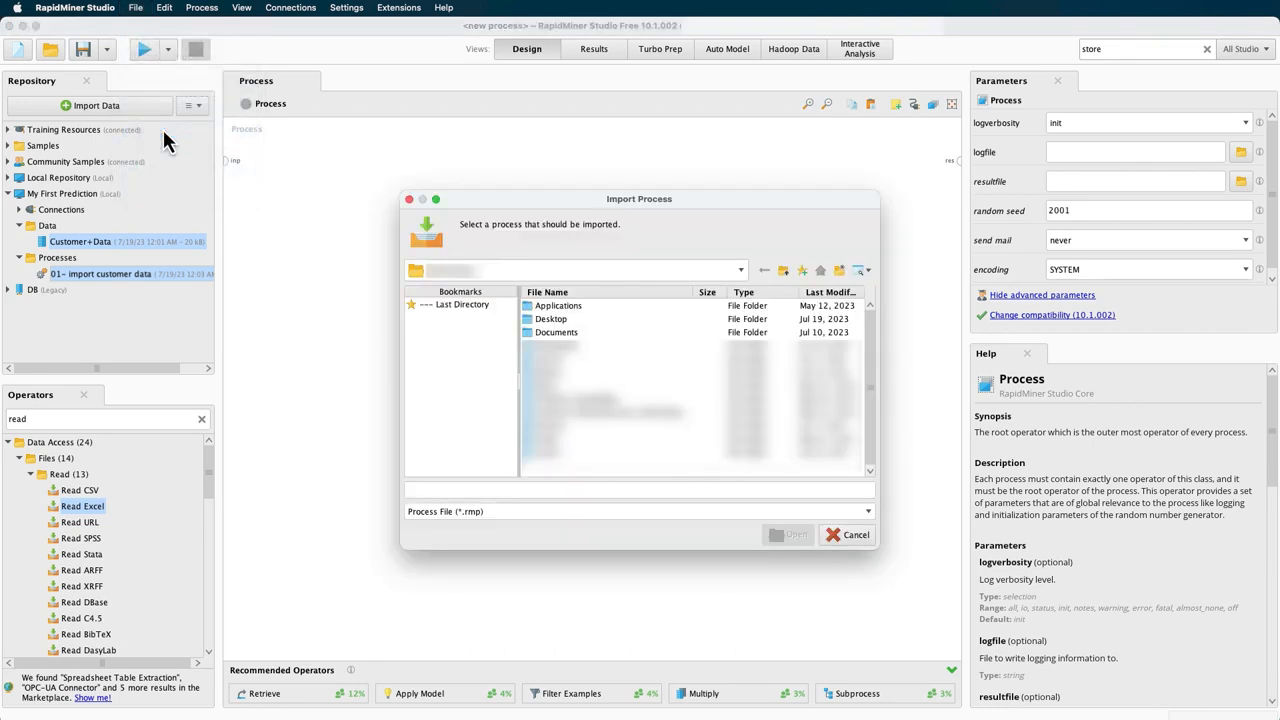
double_click(541, 320)
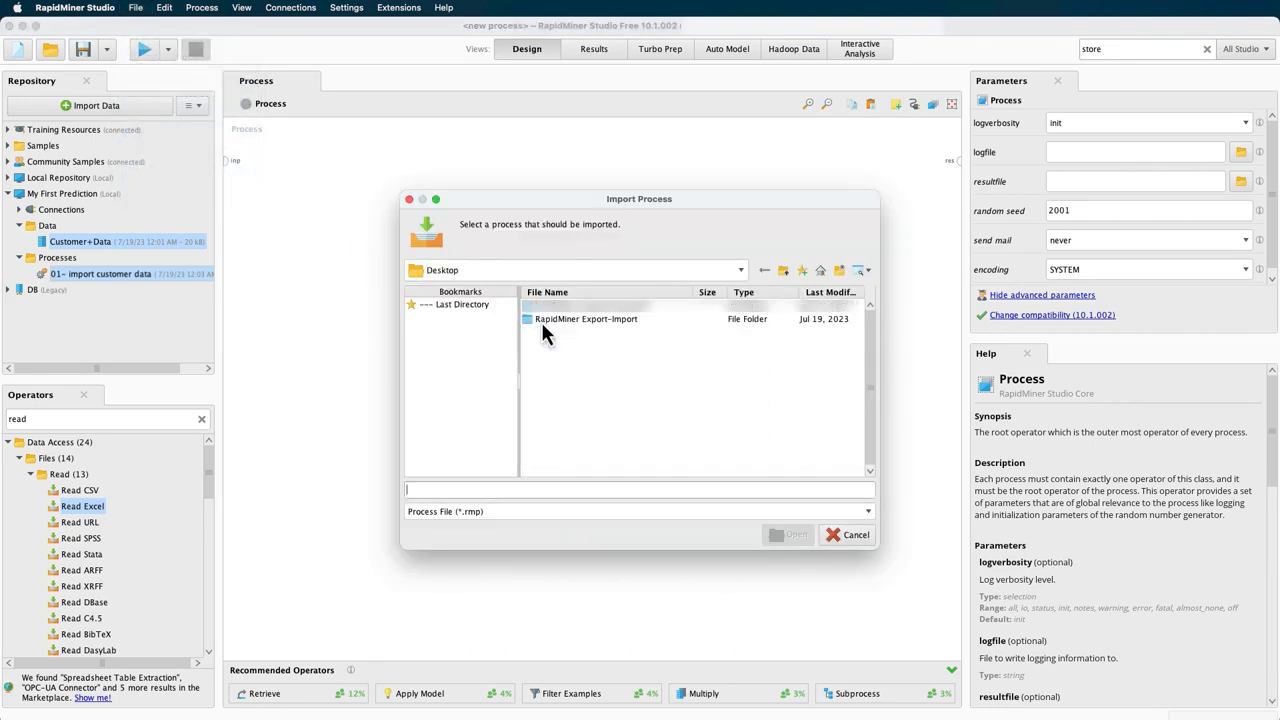
double_click(540, 319)
left_click(586, 309)
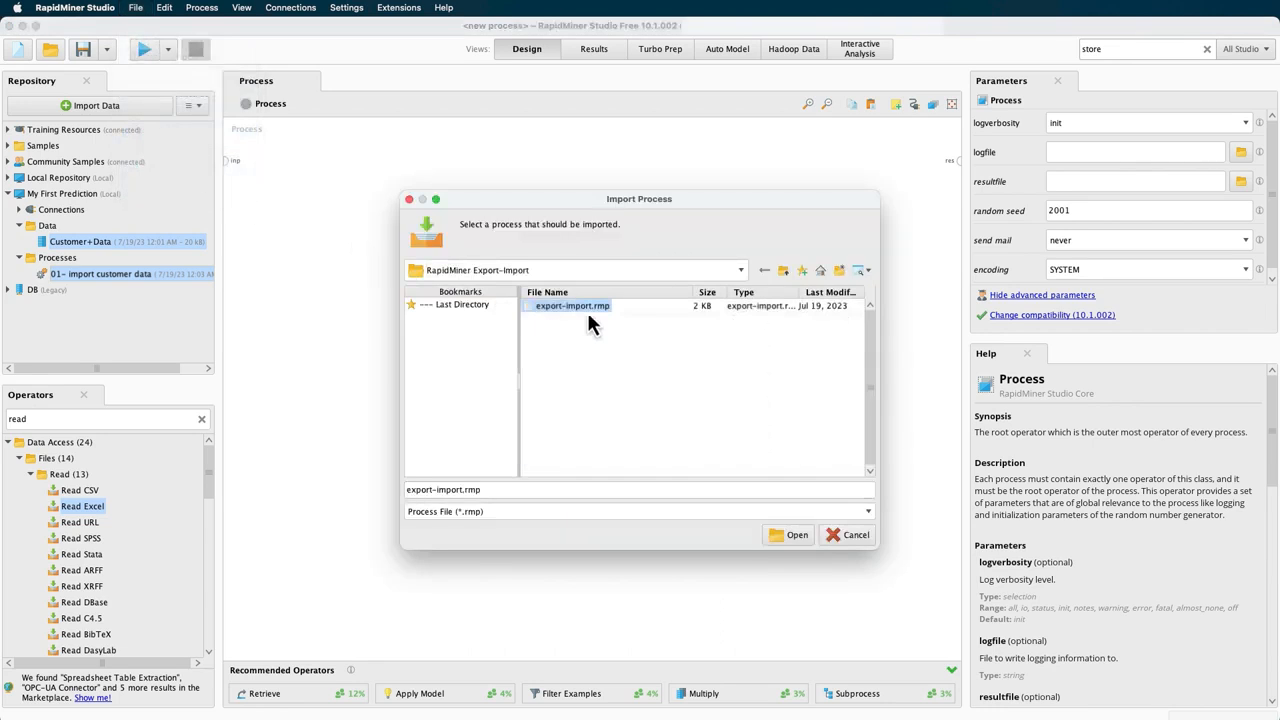
left_click(788, 536)
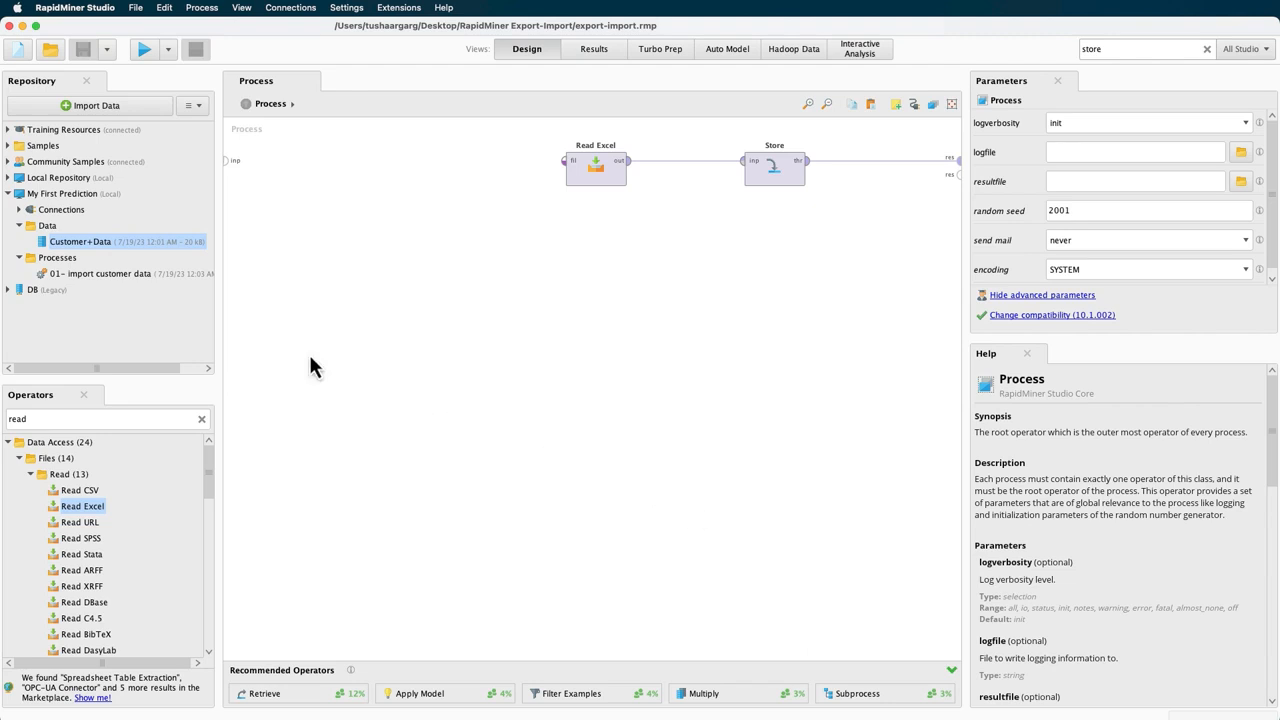
Store the imported process in the Processes folder of My First Prediction, keeping the name export-import.rmp
left_click(73, 261)
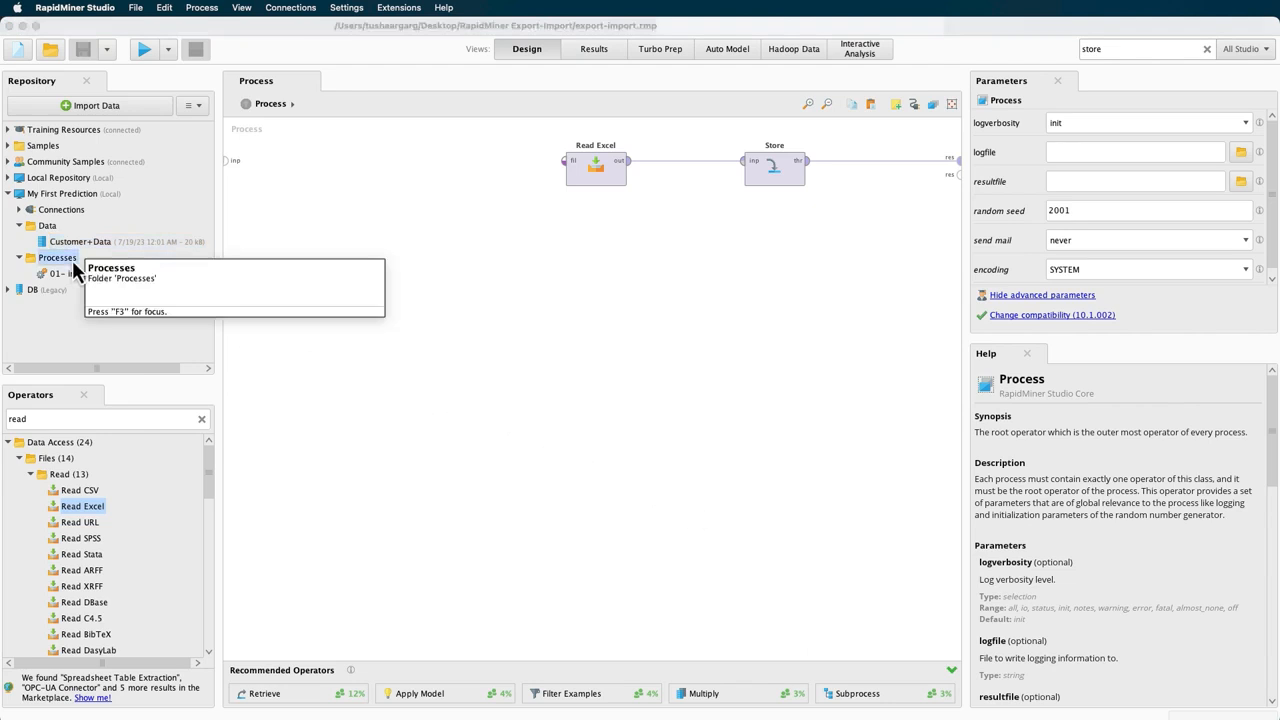
right_click(72, 260)
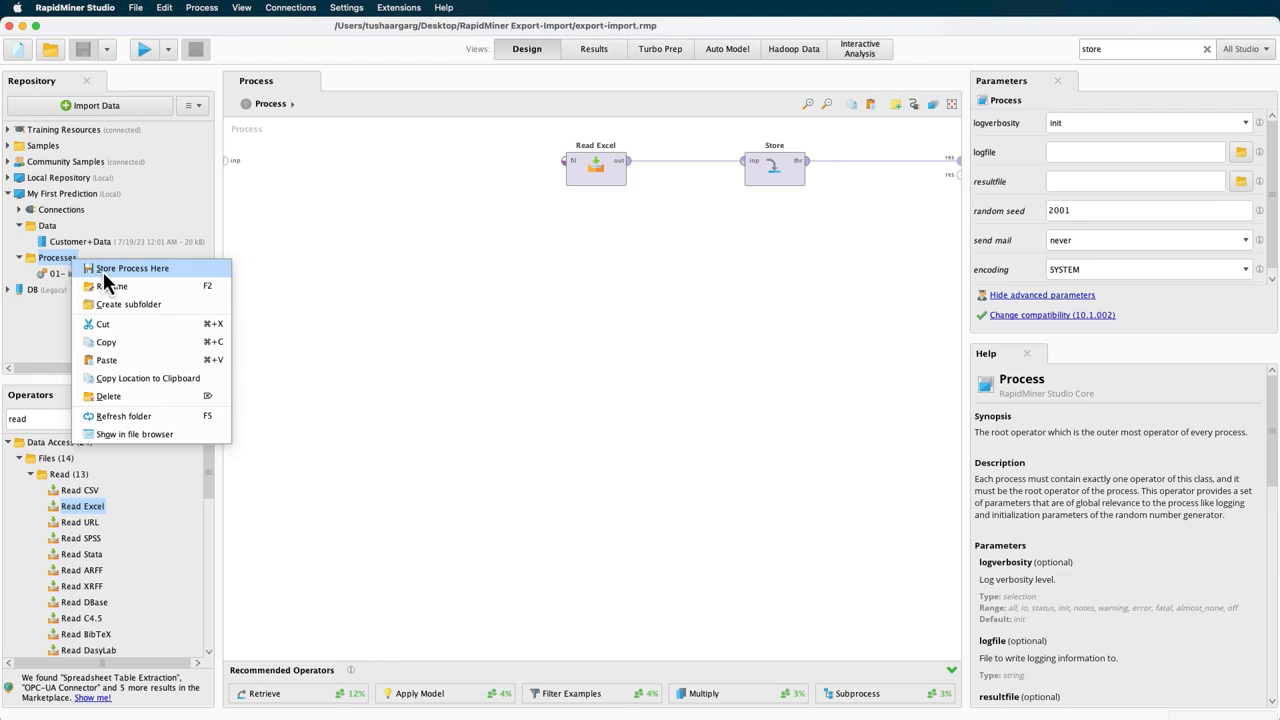
left_click(103, 271)
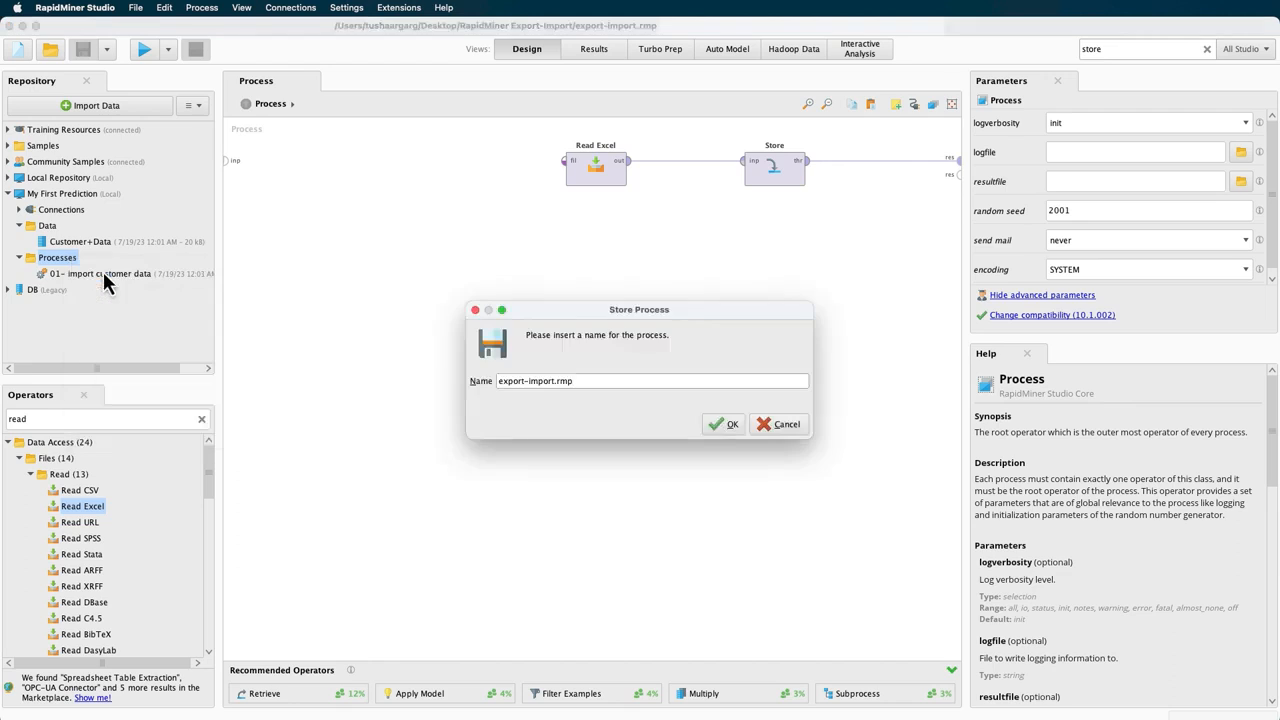
left_click(725, 428)
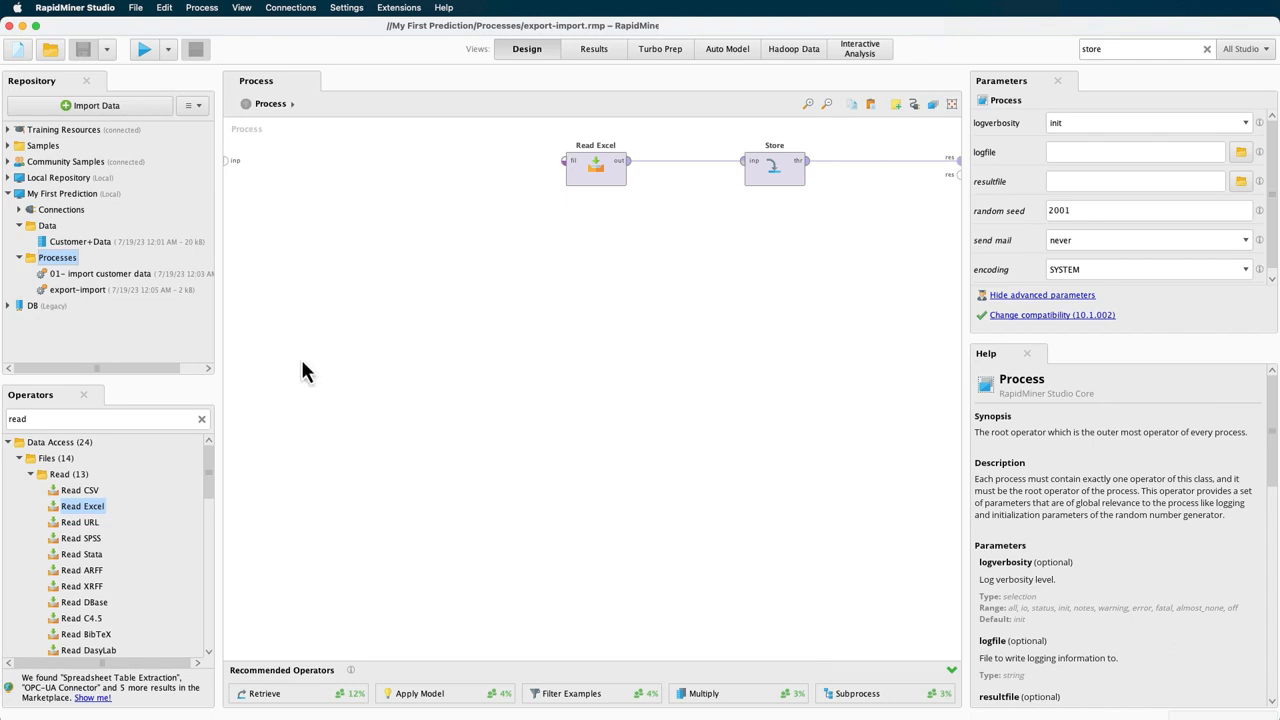
Delete the export-import process from the Processes folder of My First Prediction
left_click(93, 289)
right_click(93, 289)
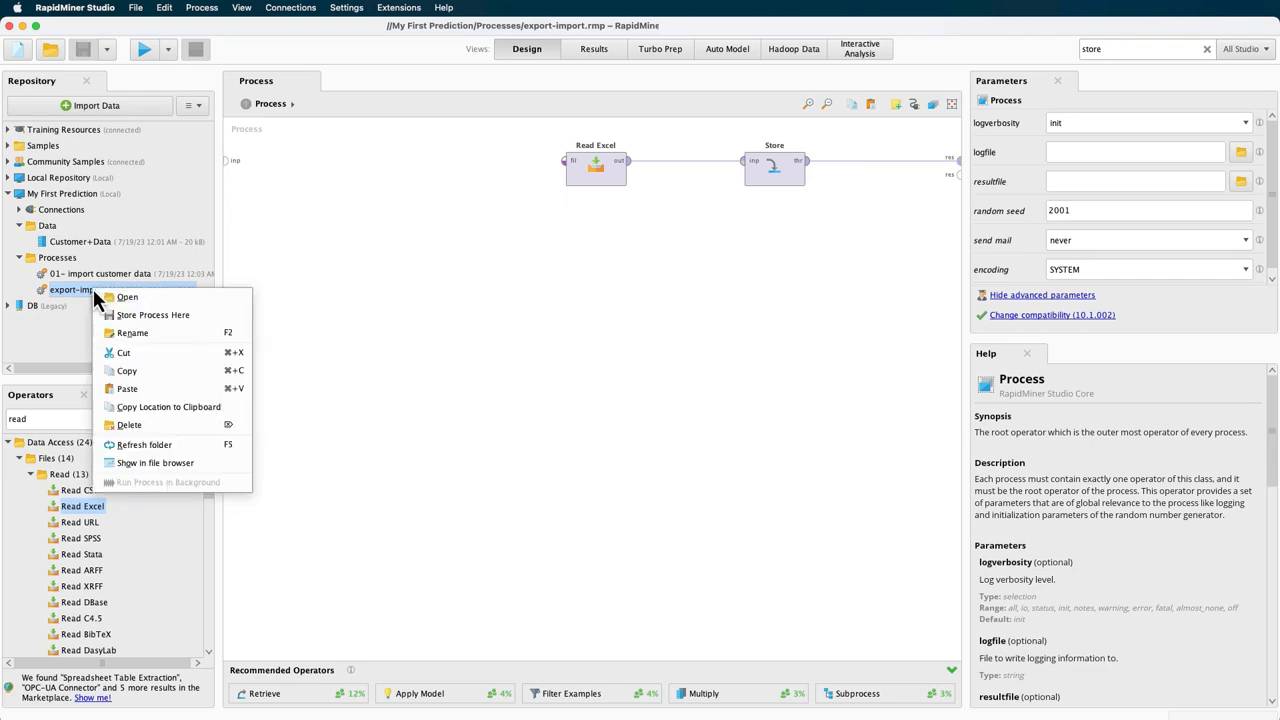
left_click(149, 426)
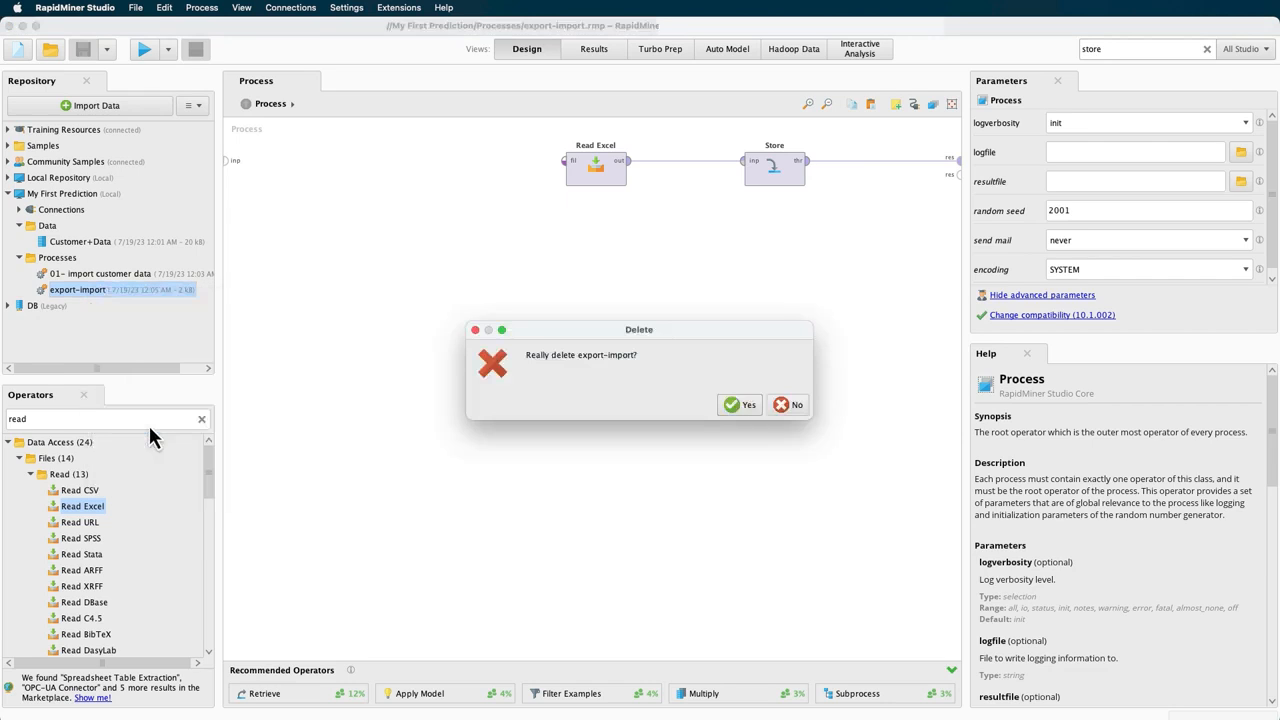
left_click(728, 406)
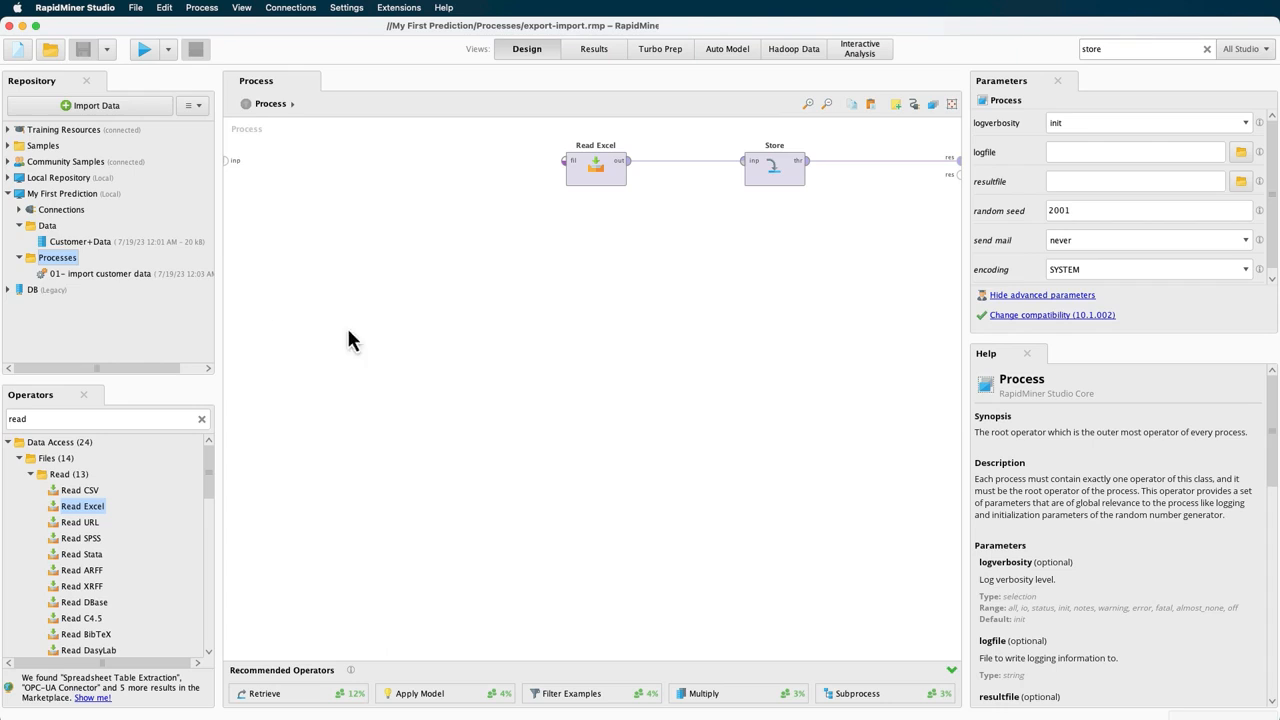
Show the available actions for the My First Prediction repository
right_click(66, 197)
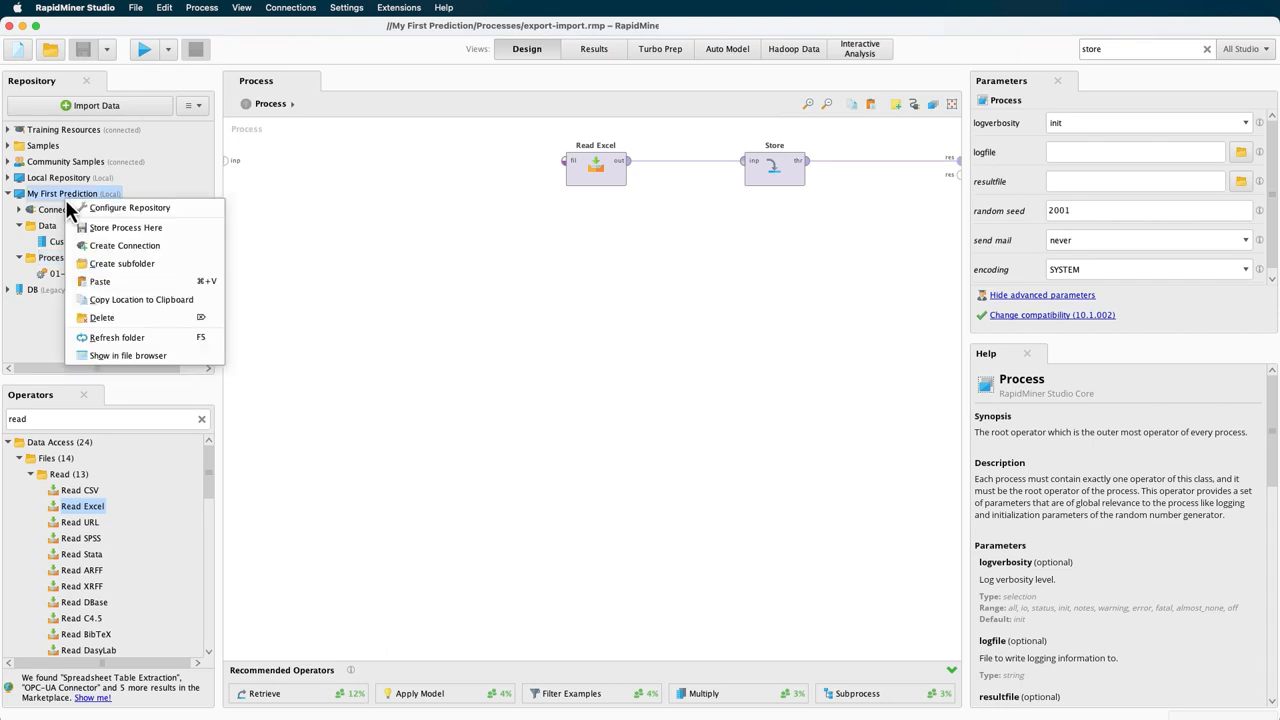